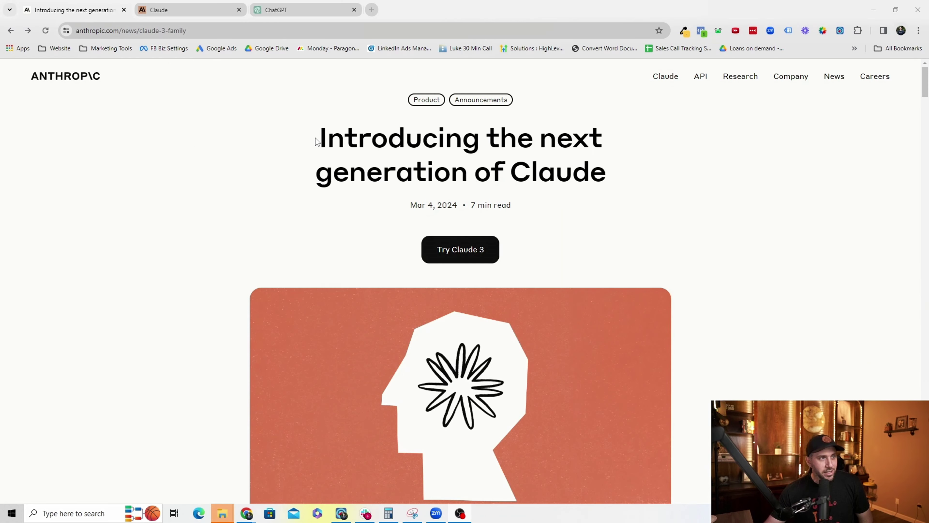
# Step: Highlight the Claude 3 announcement headline and the 'Claude 3 model family' chart heading
pyautogui.moveTo(316, 141); pyautogui.dragTo(641, 173)
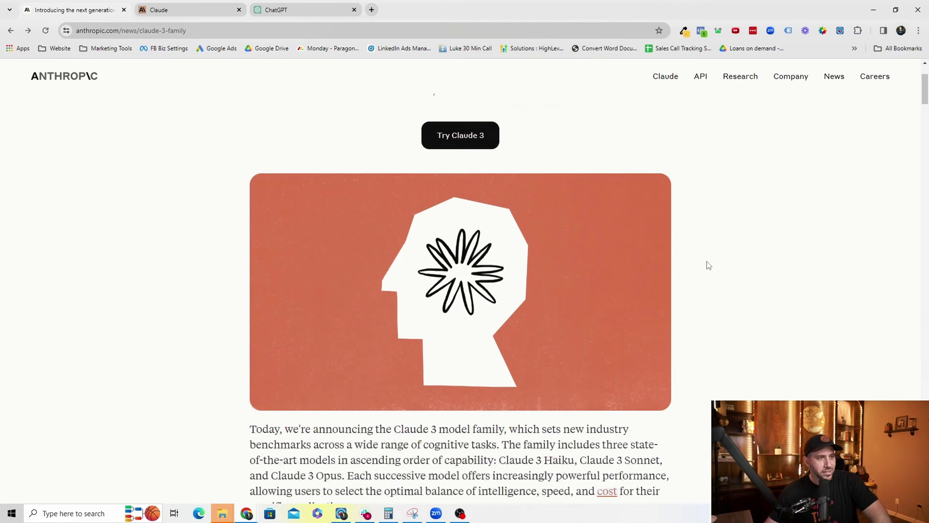
pyautogui.scroll(-8, 707, 261)
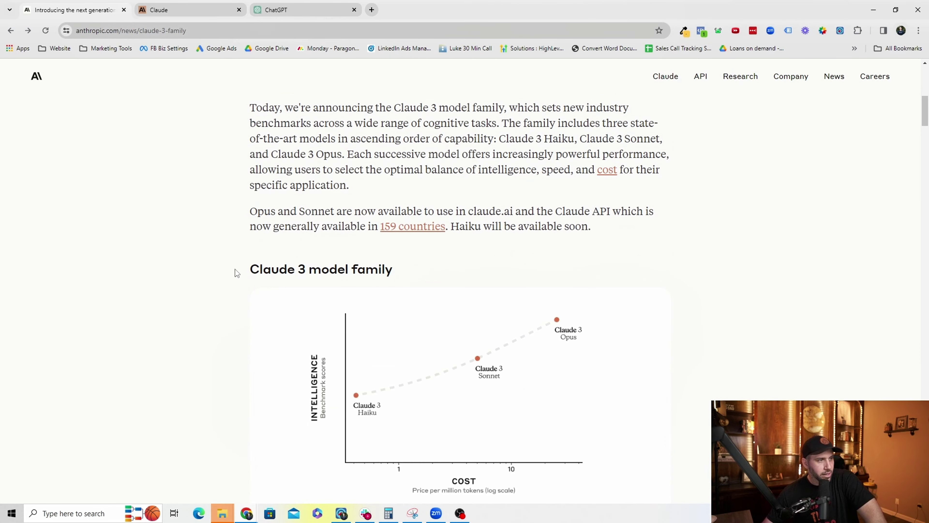
pyautogui.moveTo(236, 272); pyautogui.dragTo(478, 275)
pyautogui.click(684, 275)
pyautogui.scroll(-1, 736, 289)
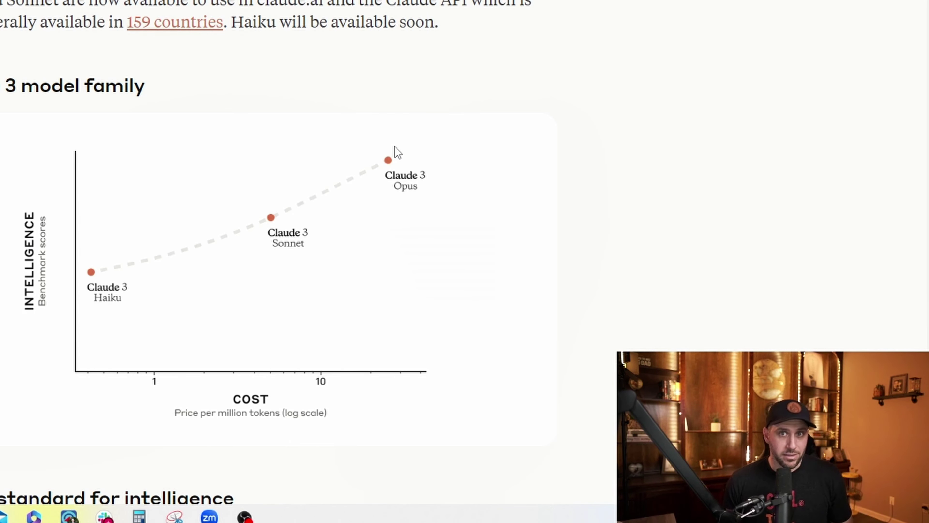
# Step: Highlight the 'A new standard for intelligence' heading and a line of the benchmark section
pyautogui.scroll(-8, 188, 158)
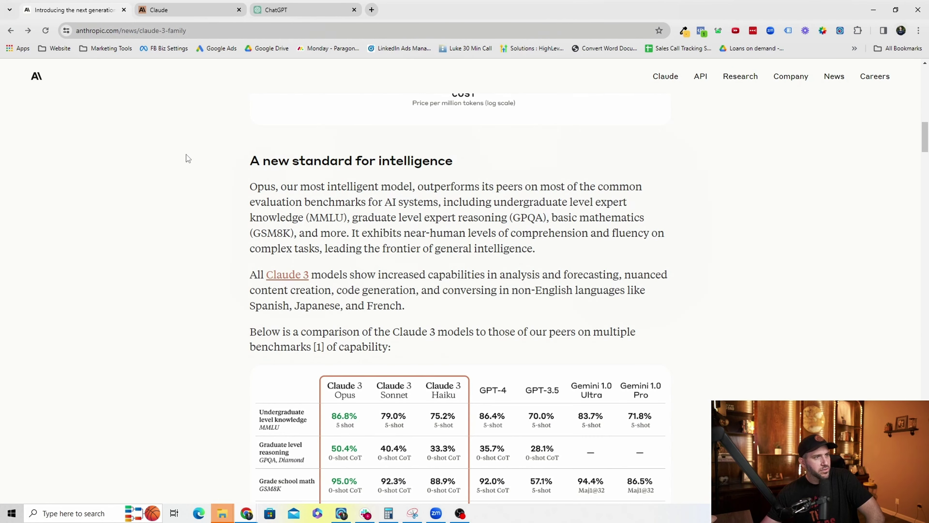
pyautogui.moveTo(227, 159); pyautogui.dragTo(578, 169)
pyautogui.scroll(-2, 681, 175)
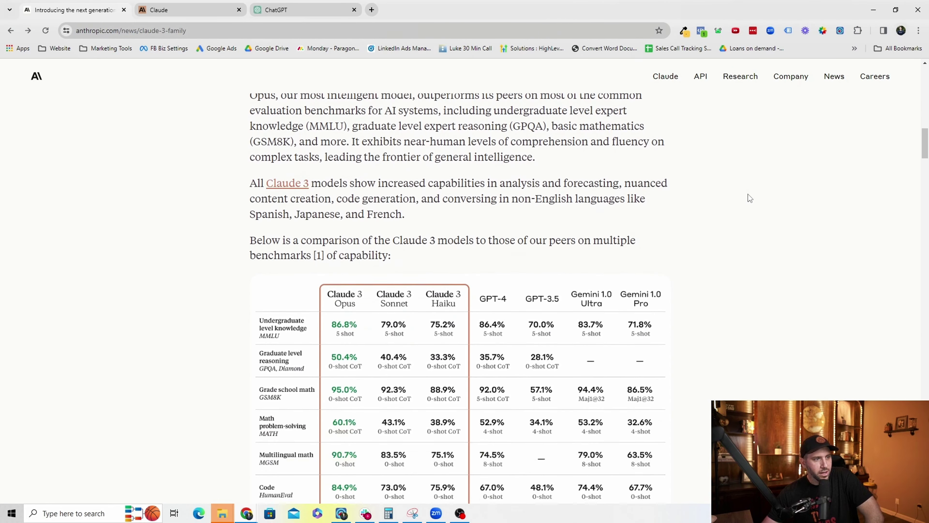
pyautogui.moveTo(248, 234); pyautogui.dragTo(638, 235)
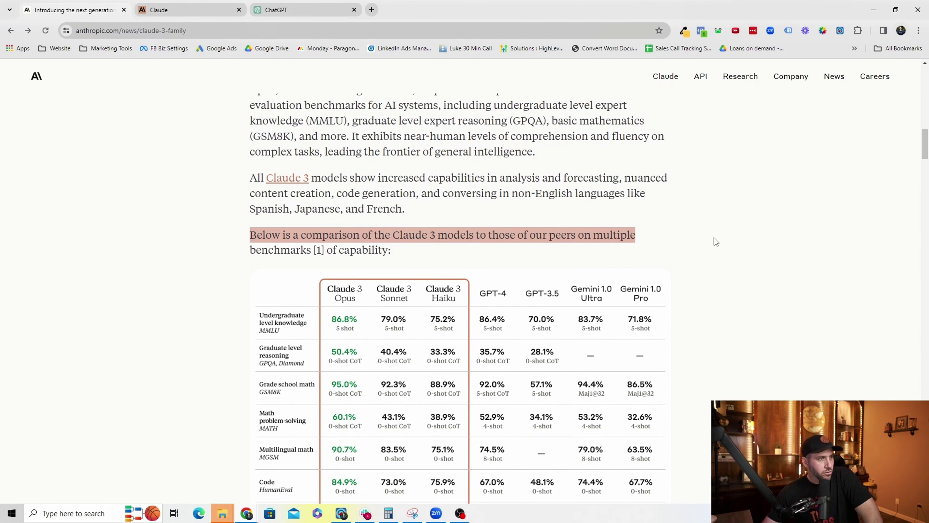
pyautogui.scroll(-3, 718, 242)
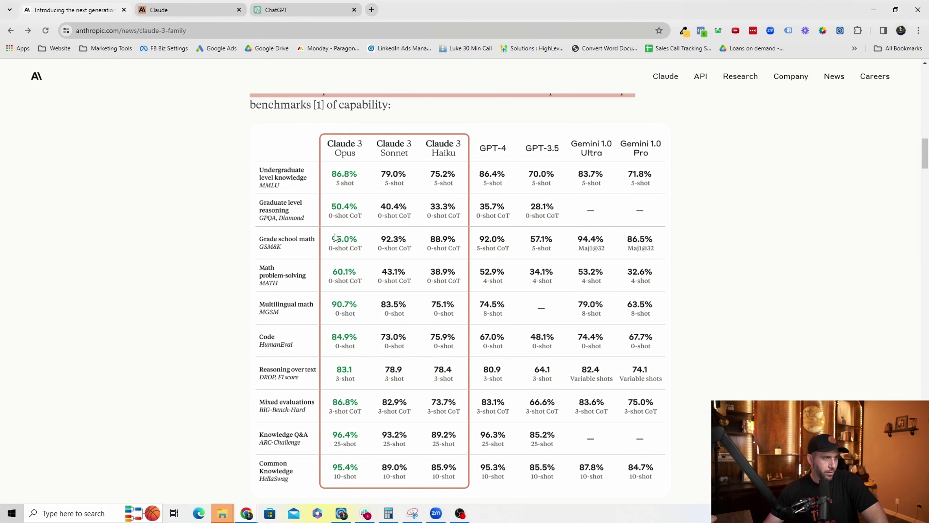
# Step: Highlight the claim that Sonnet is 2x faster, continuing down to the Fewer refusals chart
pyautogui.scroll(-1, 358, 288)
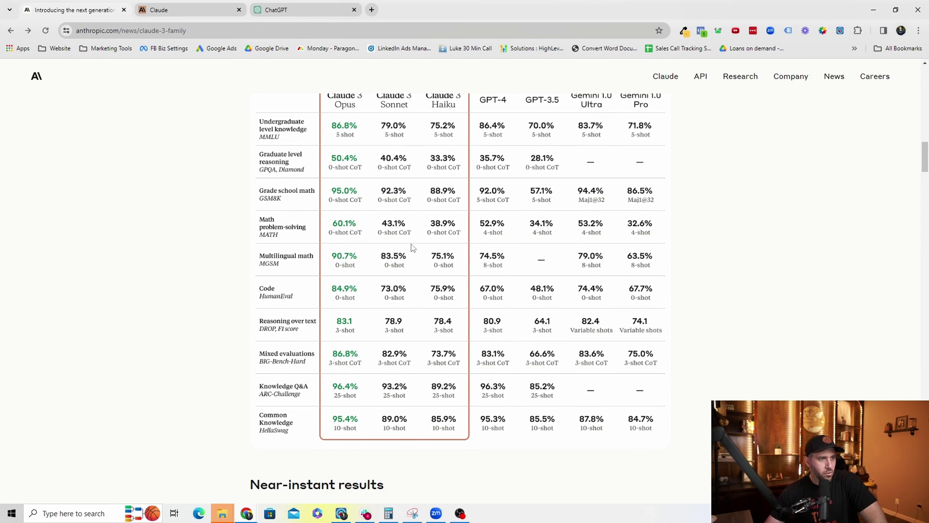
pyautogui.scroll(-5, 441, 251)
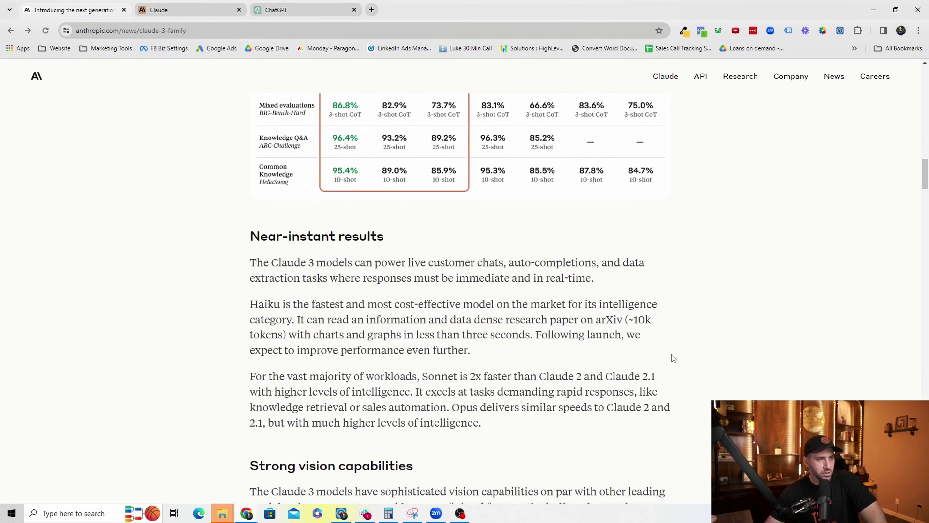
pyautogui.scroll(-1, 672, 357)
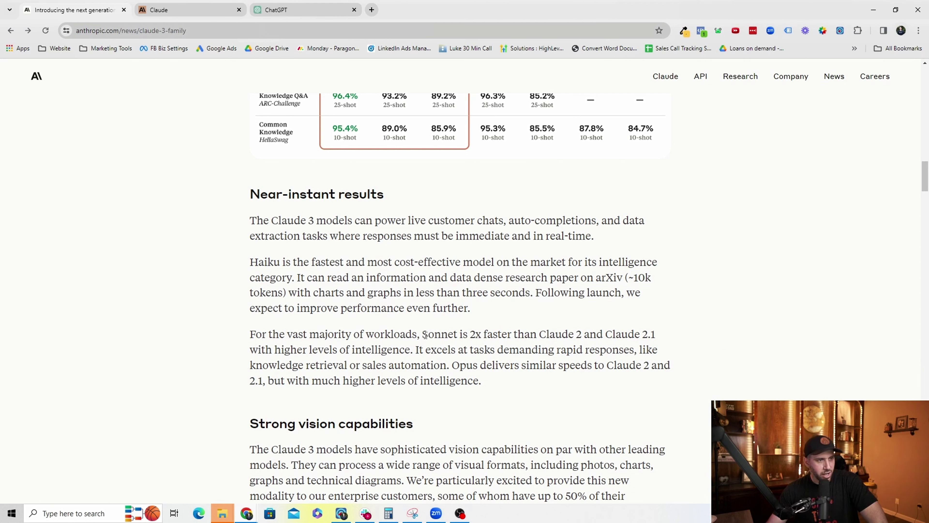
pyautogui.moveTo(426, 335); pyautogui.dragTo(685, 327)
pyautogui.scroll(-8, 707, 327)
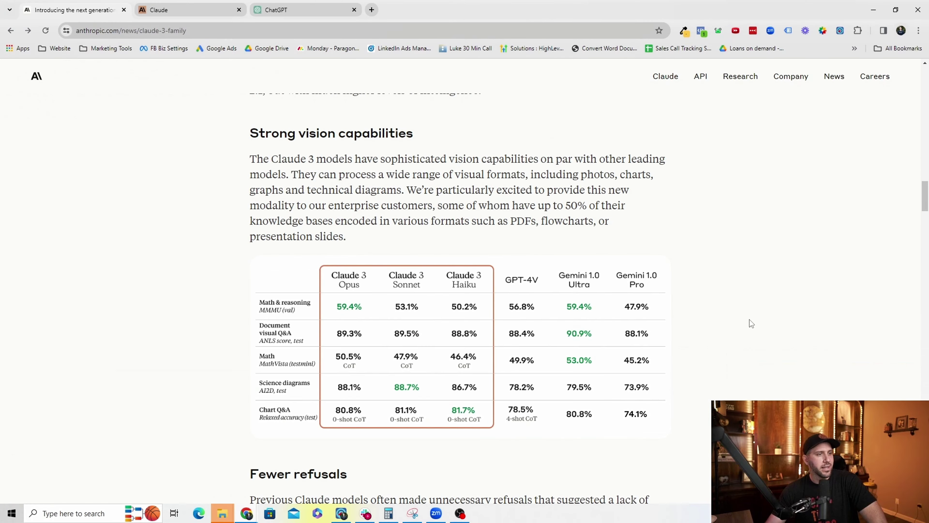
pyautogui.scroll(-8, 748, 322)
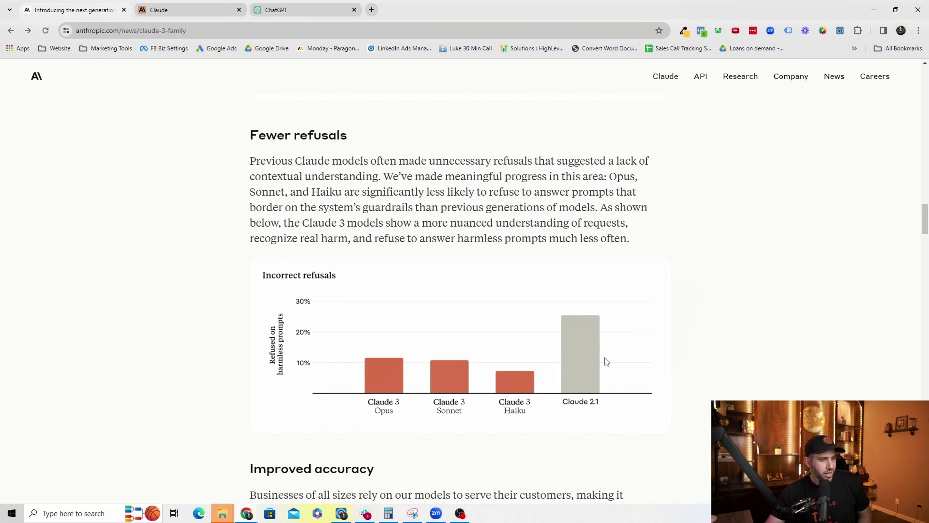
# Step: Highlight the 'Long context and near-perfect recall' heading, then move to the Claude chat tab
pyautogui.scroll(-3, 605, 357)
pyautogui.scroll(-6, 301, 318)
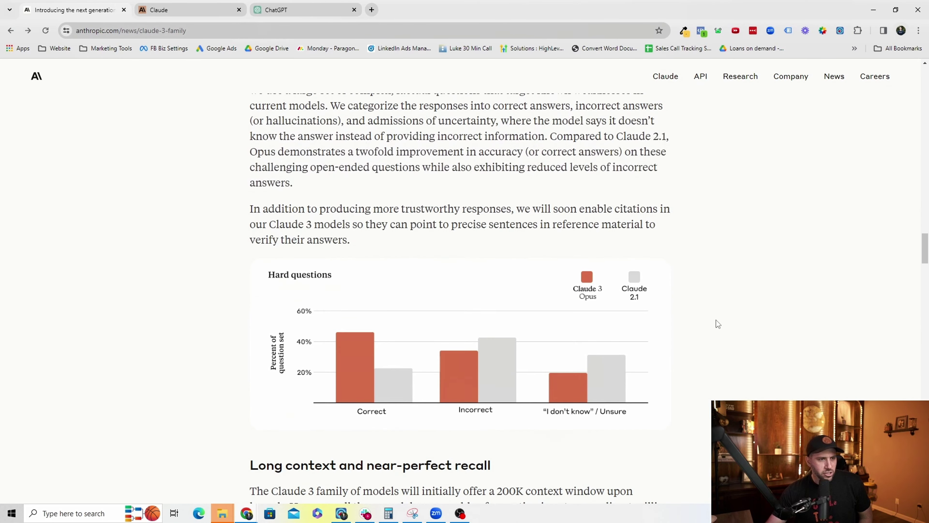
pyautogui.scroll(-3, 560, 346)
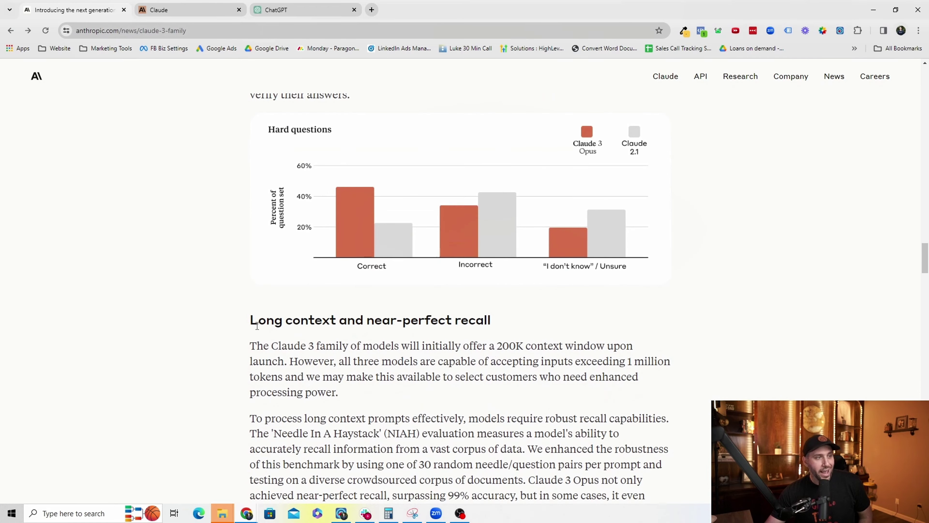
pyautogui.moveTo(257, 326); pyautogui.dragTo(489, 322)
pyautogui.scroll(-5, 728, 324)
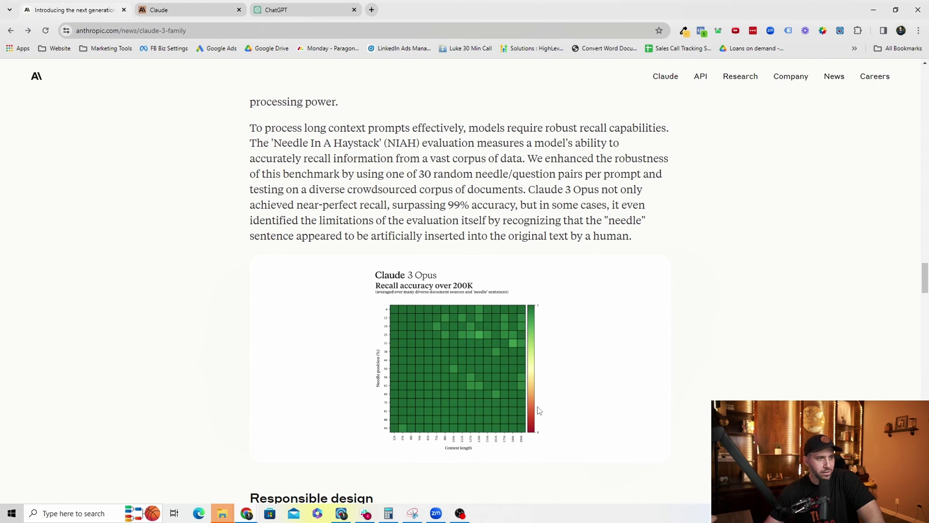
pyautogui.scroll(-15, 539, 410)
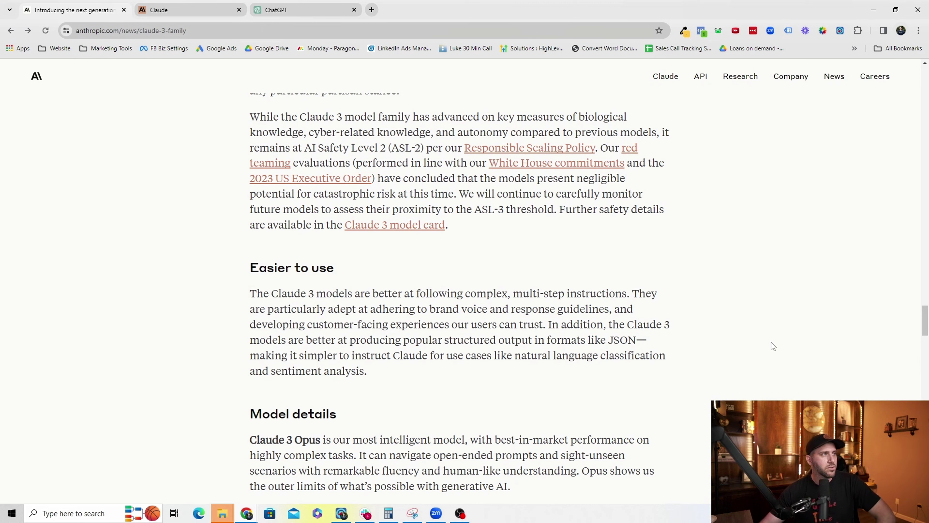
pyautogui.click(155, 8)
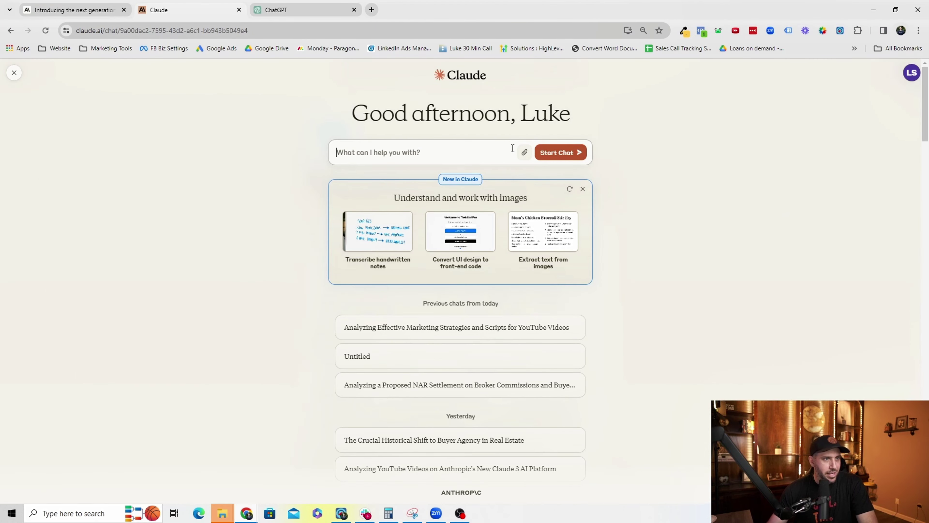
# Step: Attach the NAR Settlement Agreement PDF and send the pasted key-points and buyer's-agent impact prompt
pyautogui.click(526, 154)
pyautogui.click(289, 101)
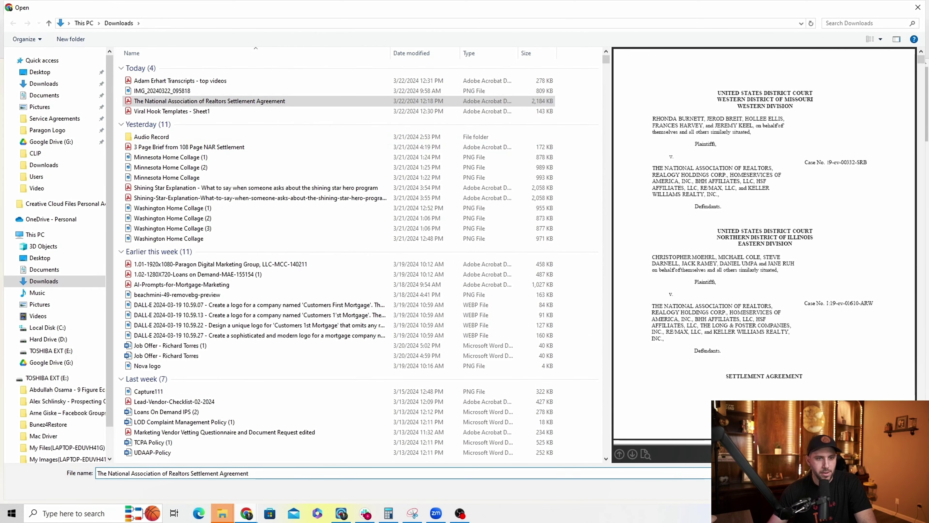
pyautogui.press('Return')
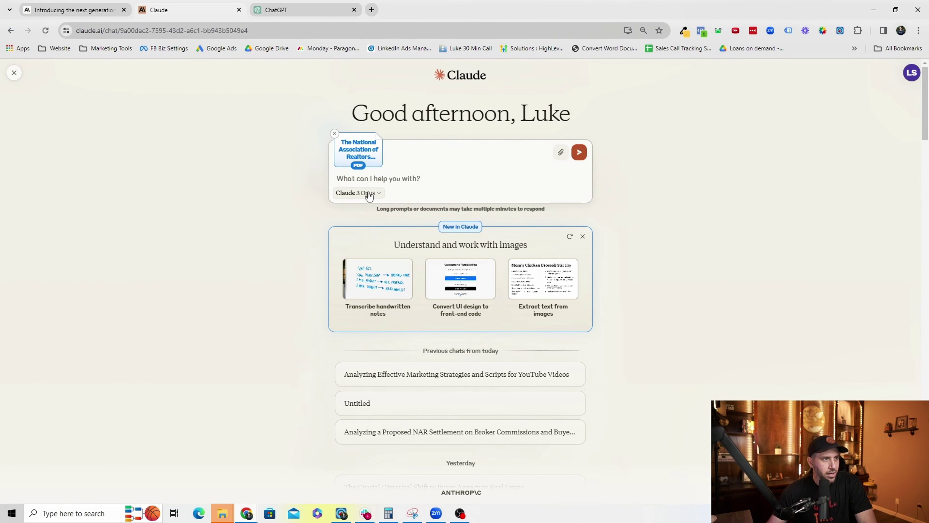
pyautogui.write('Analyze the attached settlement document. Give me the most important information and how this affects buyers agents')
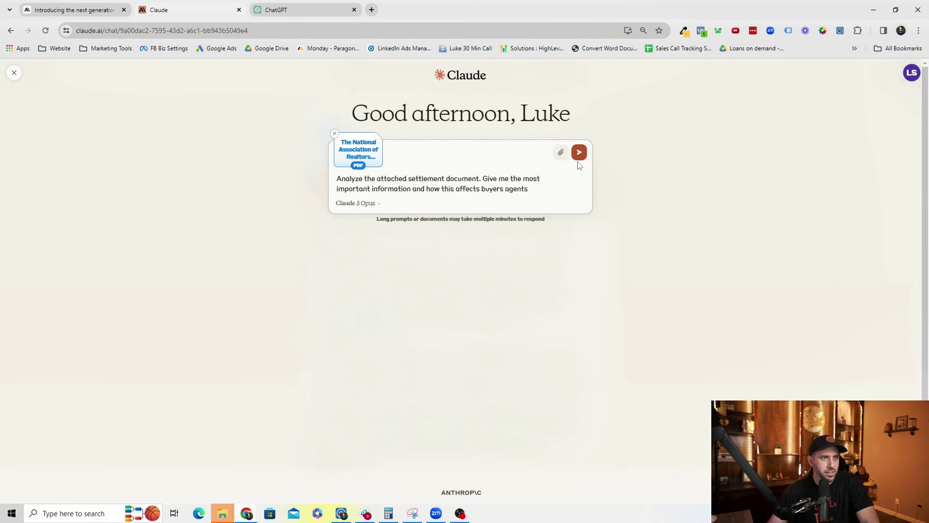
pyautogui.click(579, 152)
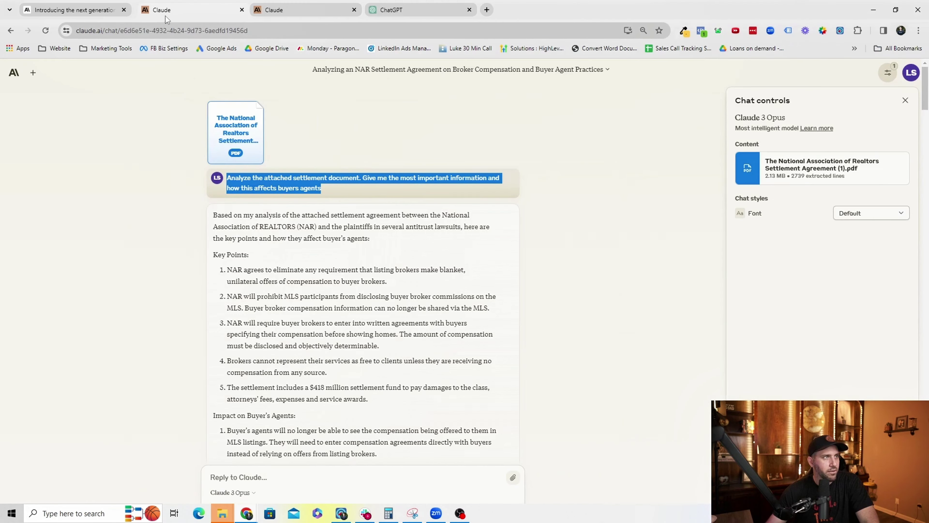
pyautogui.scroll(-1, 176, 157)
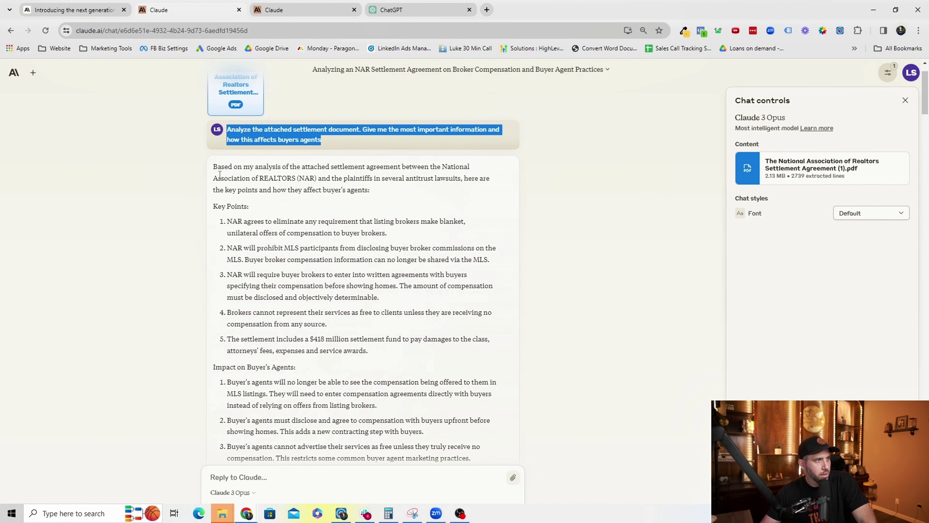
pyautogui.scroll(-1, 270, 168)
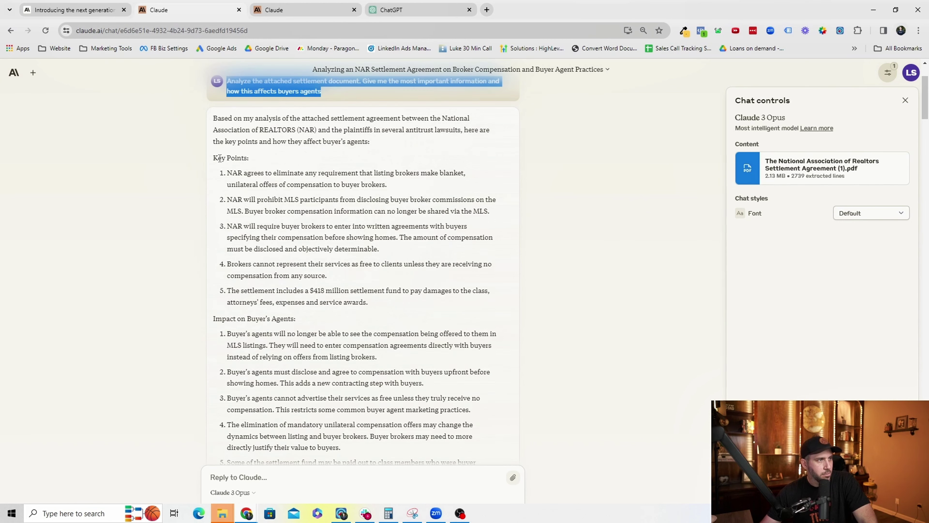
pyautogui.moveTo(218, 157); pyautogui.dragTo(286, 161)
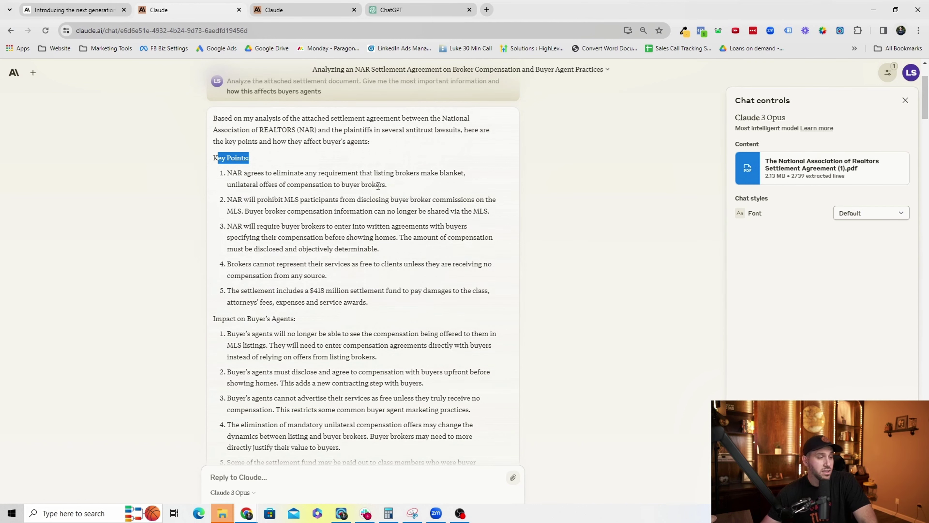
pyautogui.scroll(-1, 378, 186)
pyautogui.scroll(-1, 384, 185)
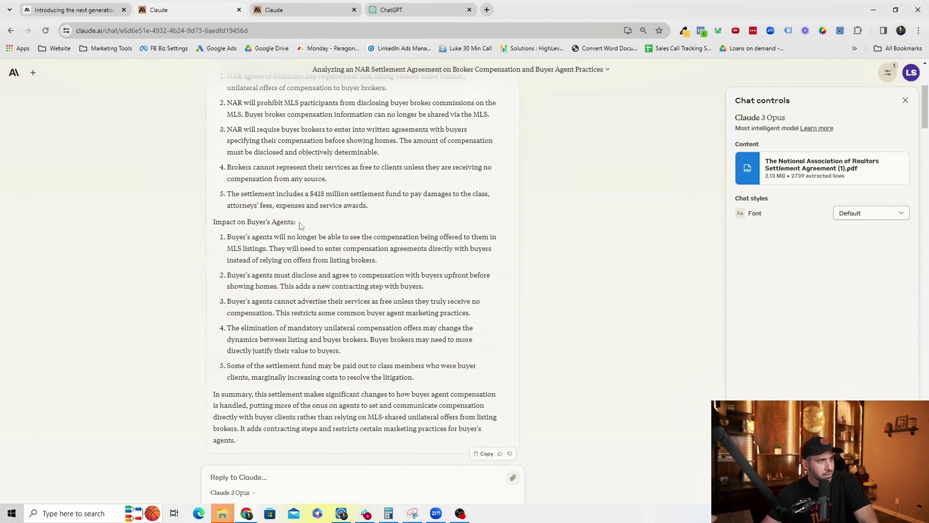
pyautogui.moveTo(227, 194); pyautogui.dragTo(376, 204)
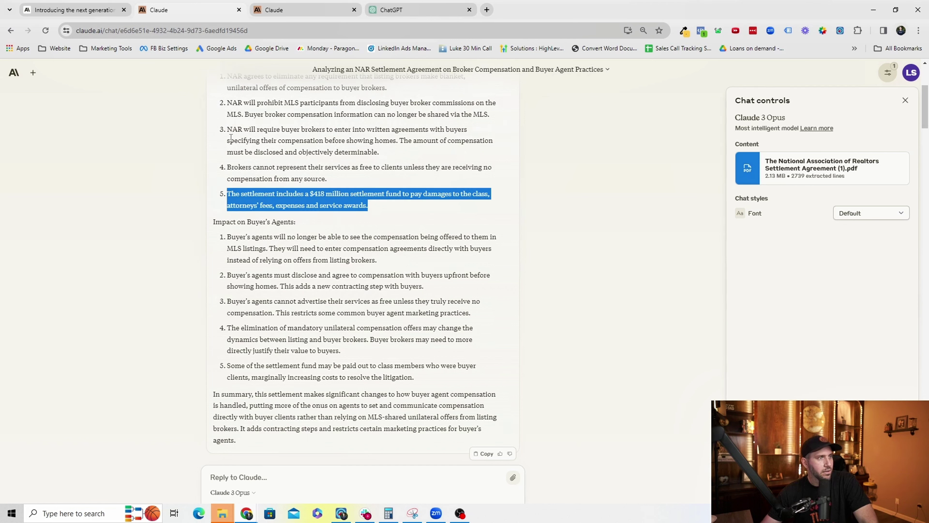
pyautogui.moveTo(228, 130); pyautogui.dragTo(455, 133)
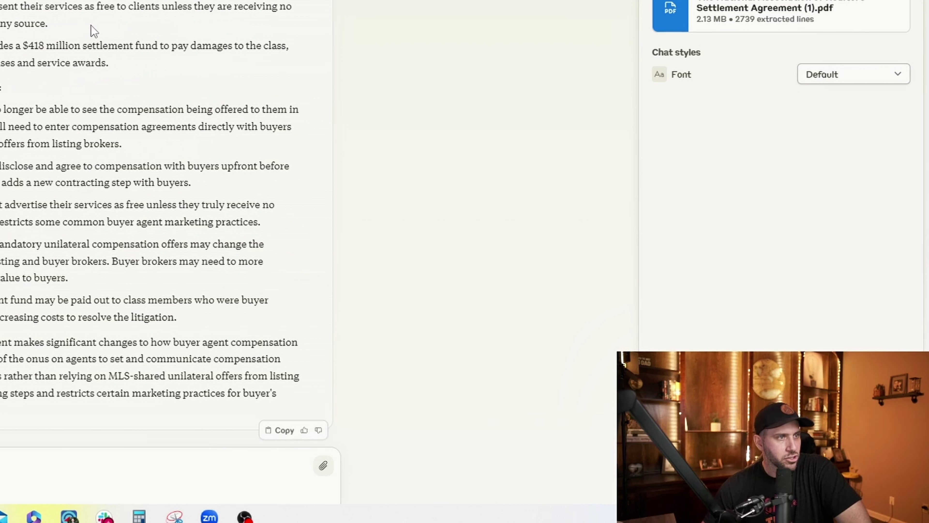
pyautogui.moveTo(60, 4); pyautogui.dragTo(190, 7)
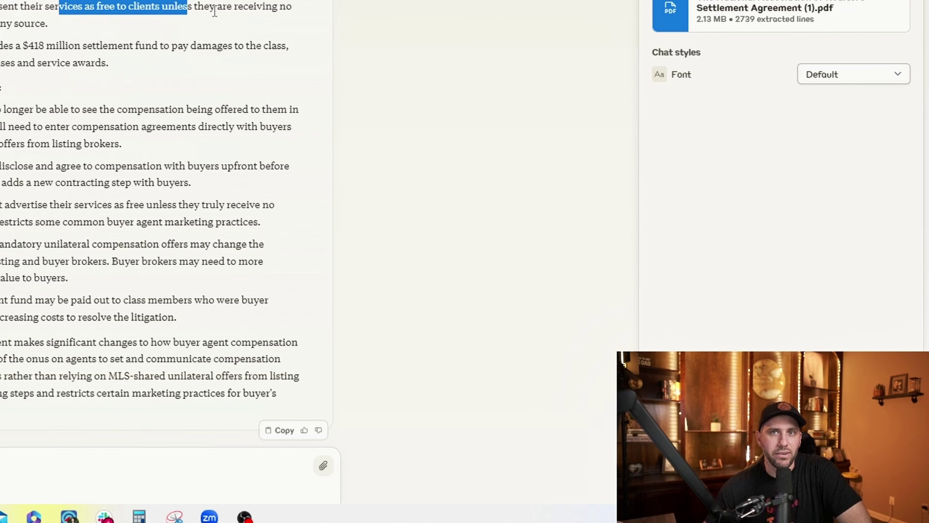
pyautogui.click(70, 32)
pyautogui.scroll(-2, 69, 32)
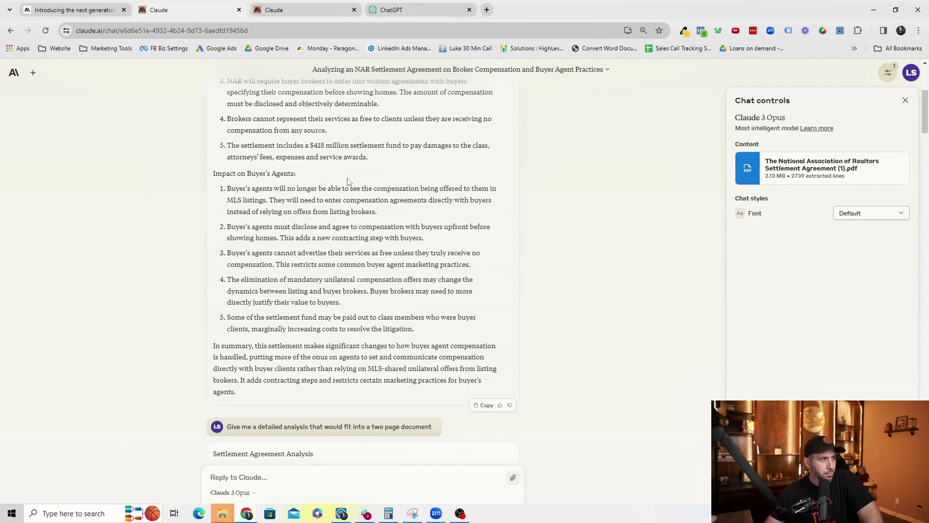
pyautogui.scroll(-1, 347, 178)
pyautogui.moveTo(227, 140); pyautogui.dragTo(494, 142)
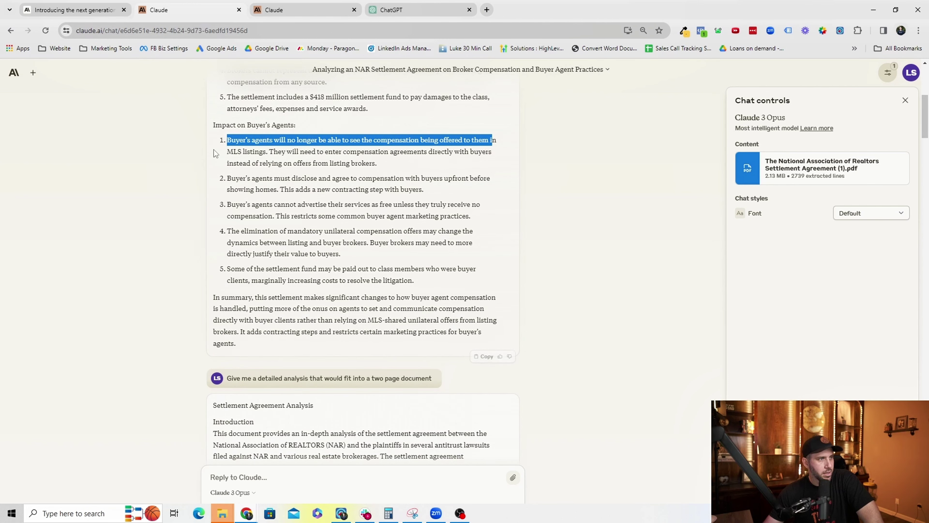
pyautogui.scroll(-1, 367, 160)
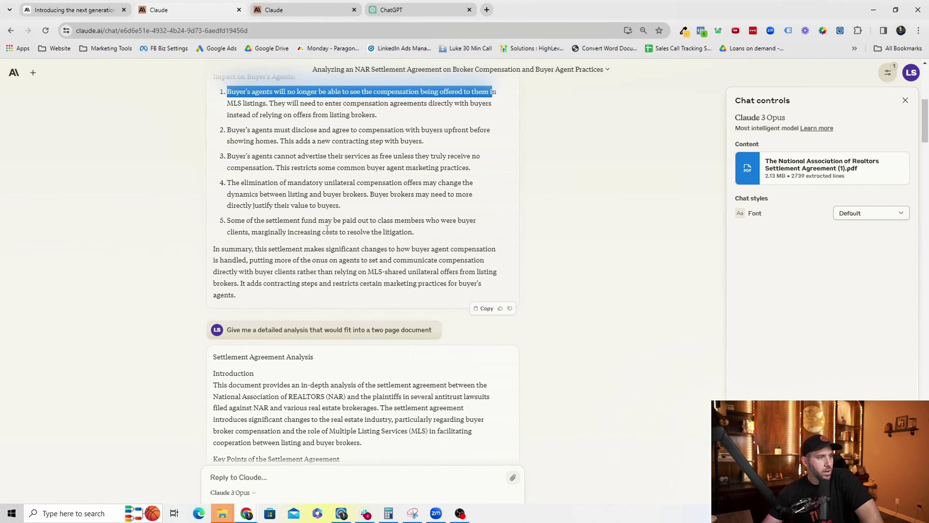
pyautogui.scroll(-3, 326, 229)
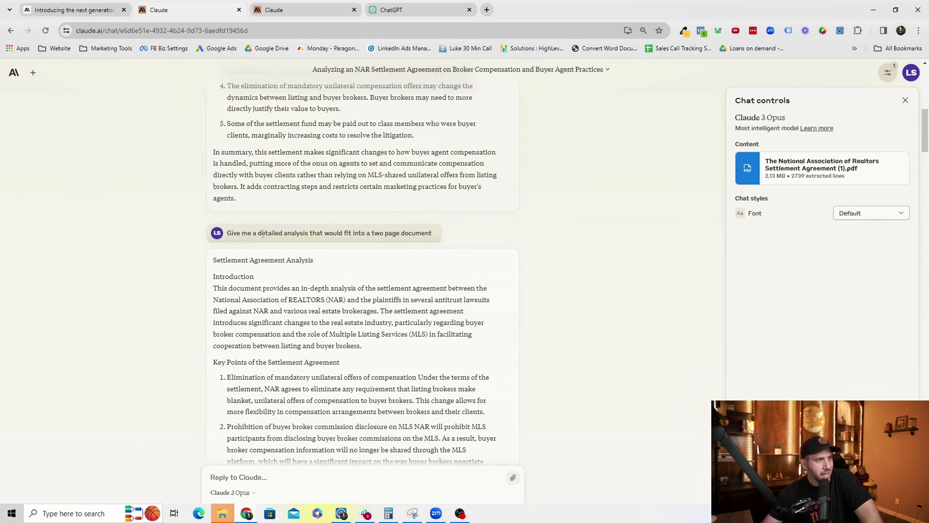
pyautogui.moveTo(344, 234); pyautogui.dragTo(433, 234)
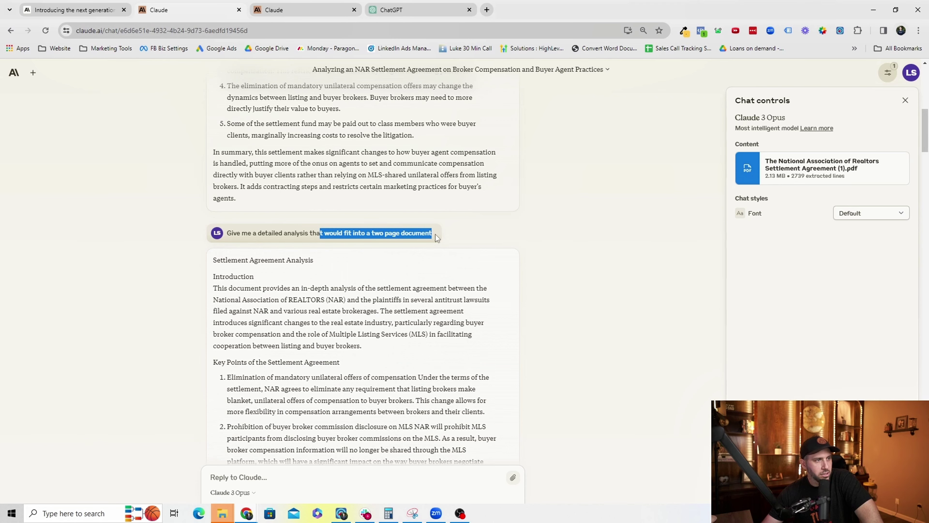
pyautogui.scroll(-3, 445, 237)
pyautogui.scroll(12, 384, 242)
pyautogui.scroll(-9, 320, 246)
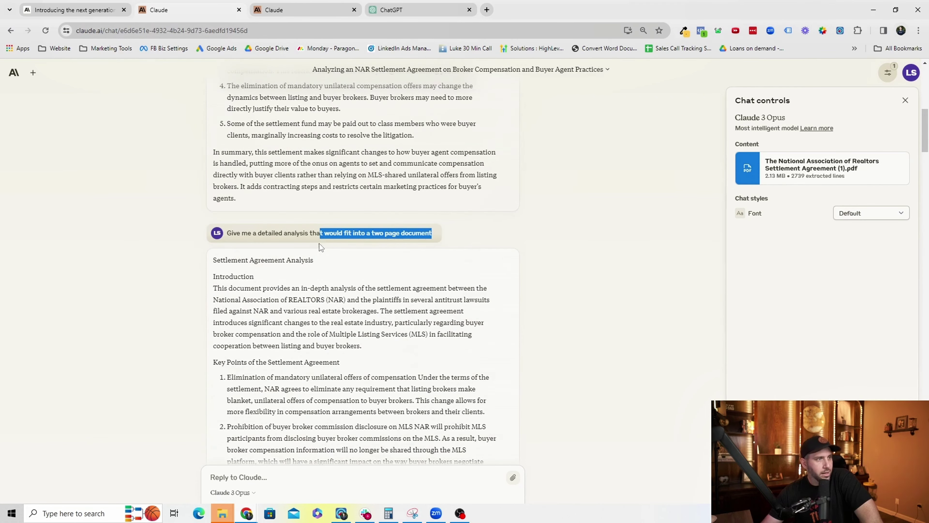
pyautogui.click(538, 283)
pyautogui.scroll(-3, 373, 255)
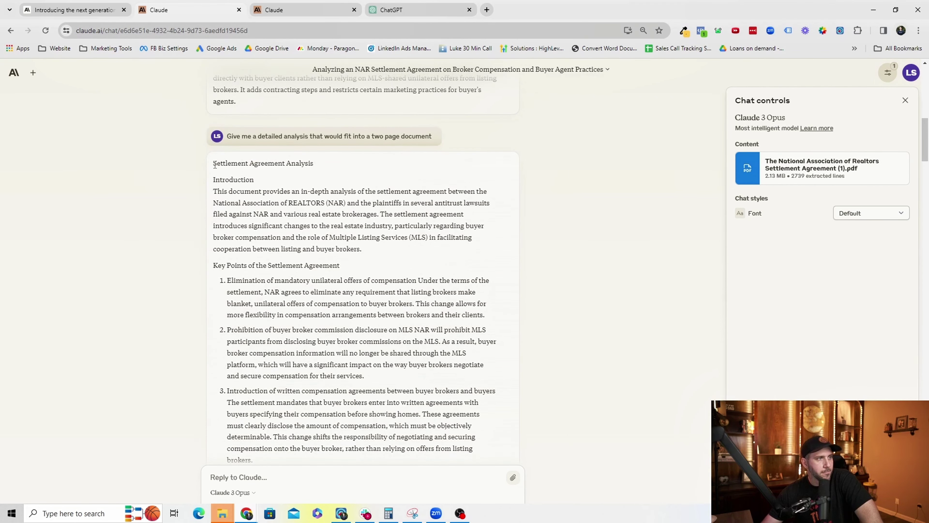
pyautogui.moveTo(215, 165); pyautogui.dragTo(340, 168)
pyautogui.scroll(-2, 239, 182)
pyautogui.scroll(-1, 227, 140)
pyautogui.moveTo(217, 139); pyautogui.dragTo(500, 173)
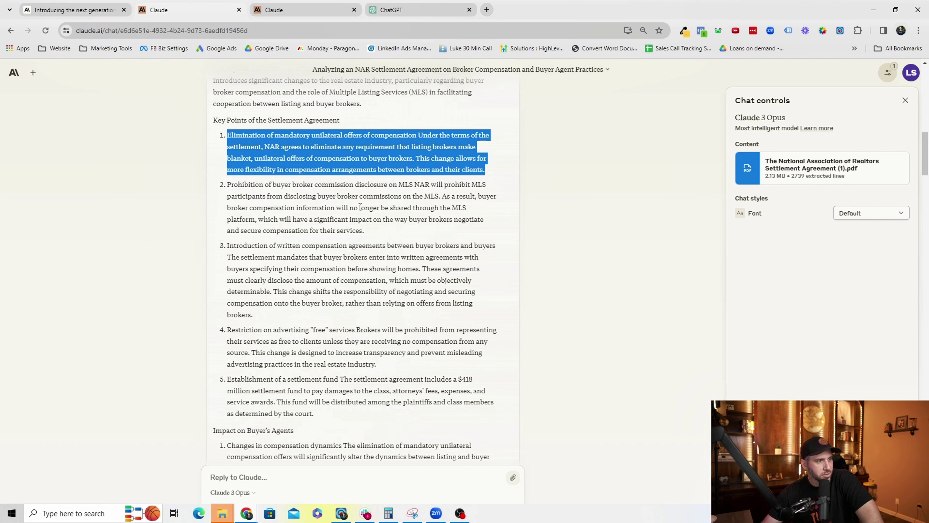
pyautogui.scroll(-3, 342, 216)
pyautogui.scroll(-4, 342, 260)
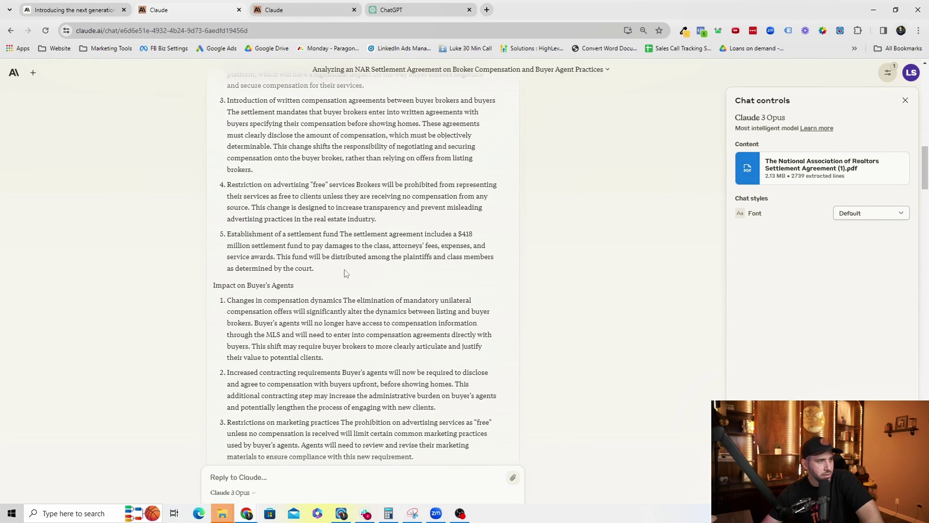
pyautogui.keyDown('shift'); pyautogui.click(328, 190); pyautogui.keyUp('shift')
pyautogui.click(328, 188)
pyautogui.scroll(-1, 338, 164)
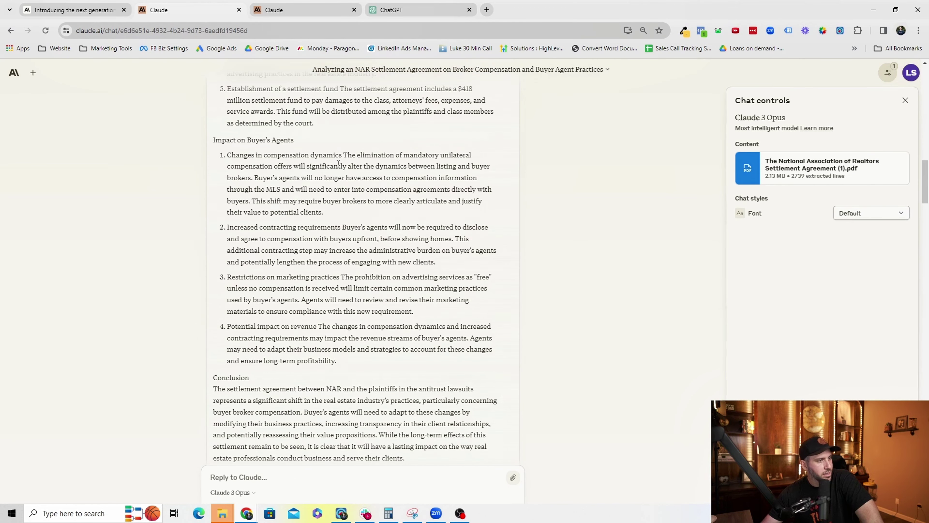
pyautogui.scroll(-2, 280, 266)
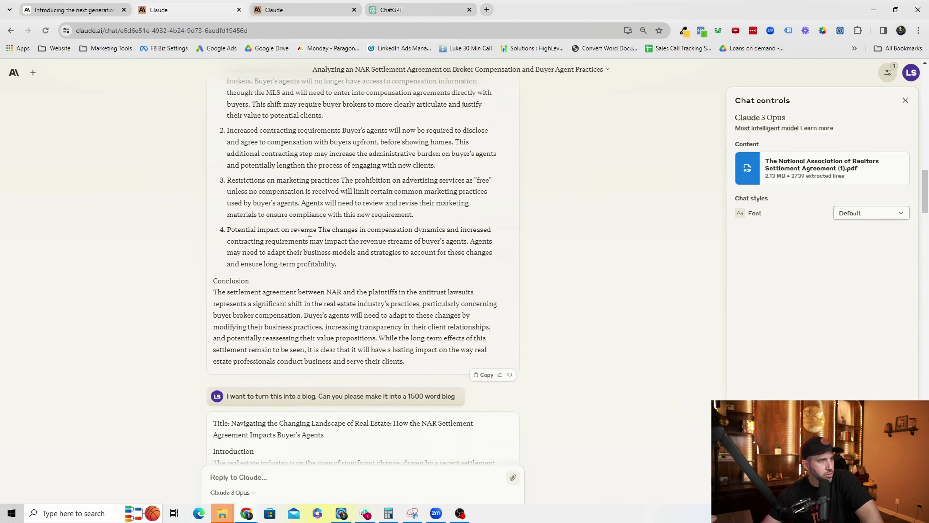
pyautogui.scroll(-2, 313, 232)
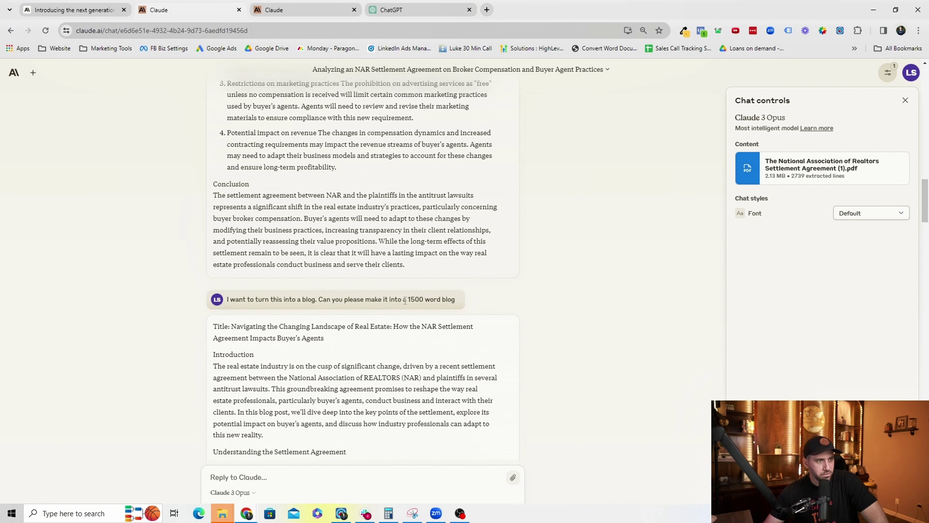
pyautogui.moveTo(405, 300); pyautogui.dragTo(467, 301)
pyautogui.click(528, 299)
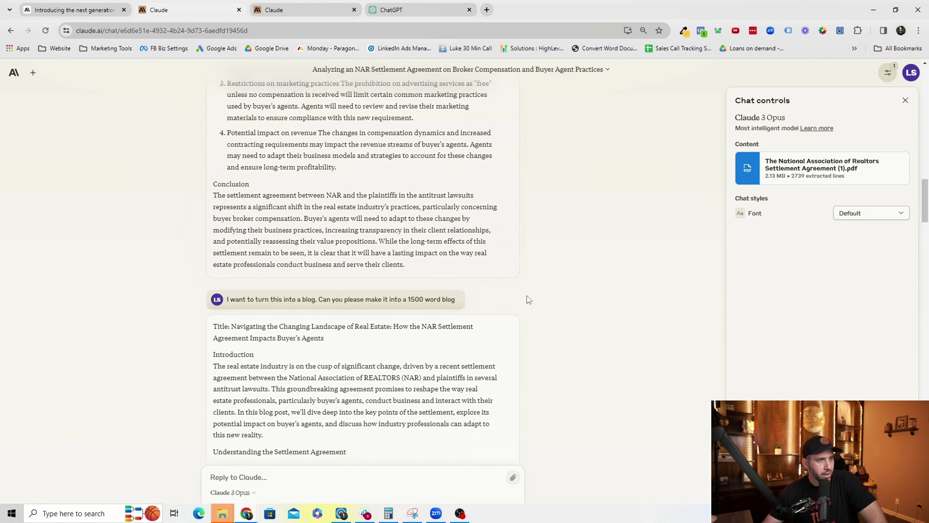
pyautogui.scroll(-2, 527, 297)
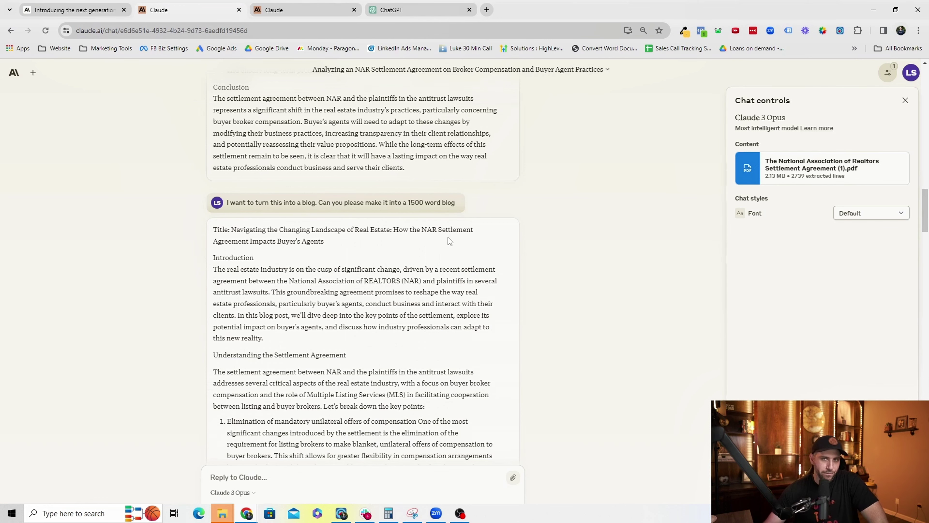
pyautogui.scroll(-3, 314, 257)
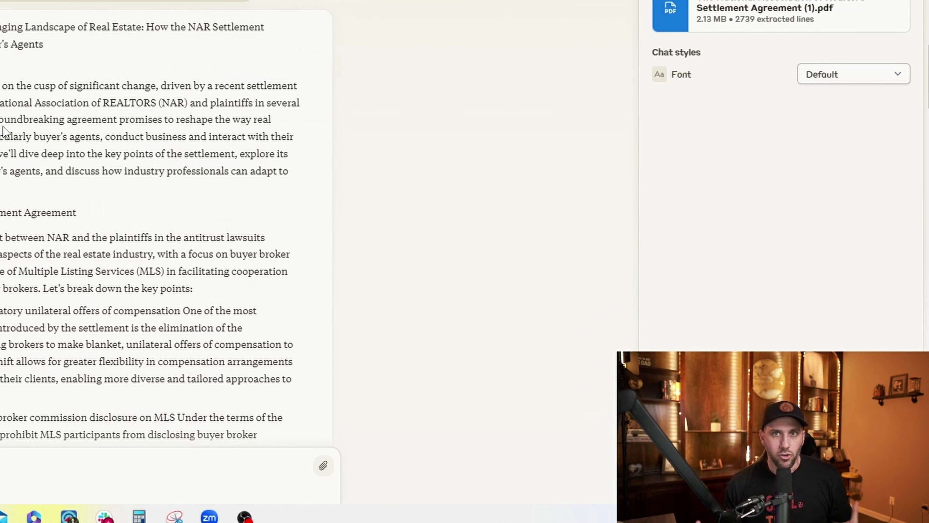
pyautogui.scroll(-3, 16, 122)
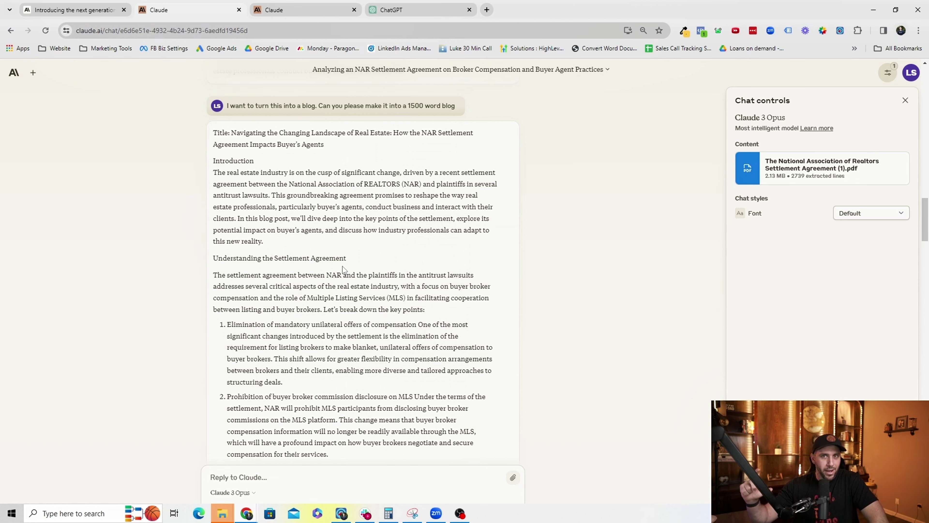
pyautogui.scroll(-7, 343, 269)
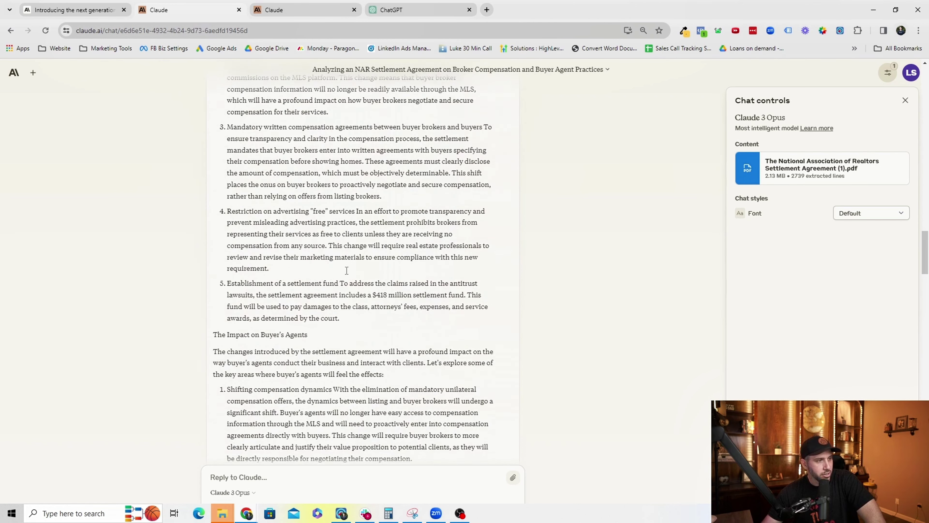
pyautogui.scroll(-1, 346, 270)
pyautogui.scroll(-10, 345, 270)
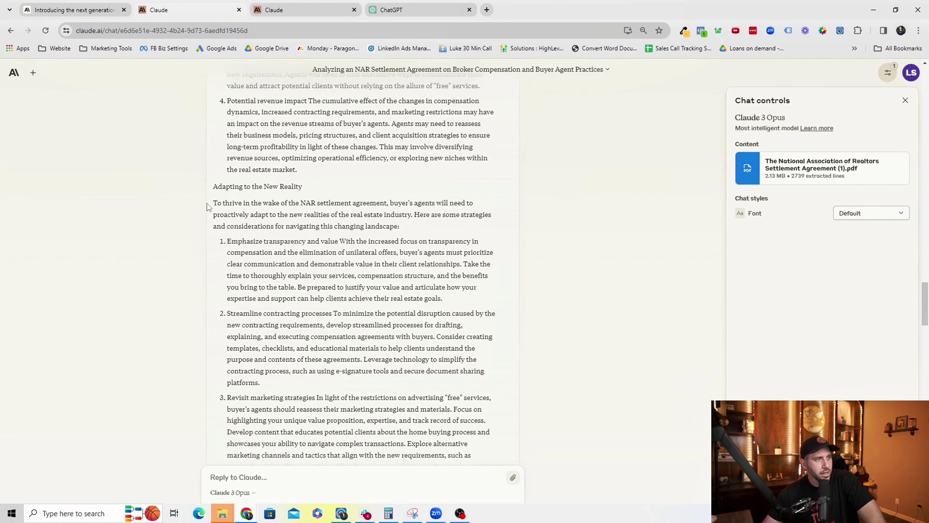
pyautogui.scroll(-8, 336, 205)
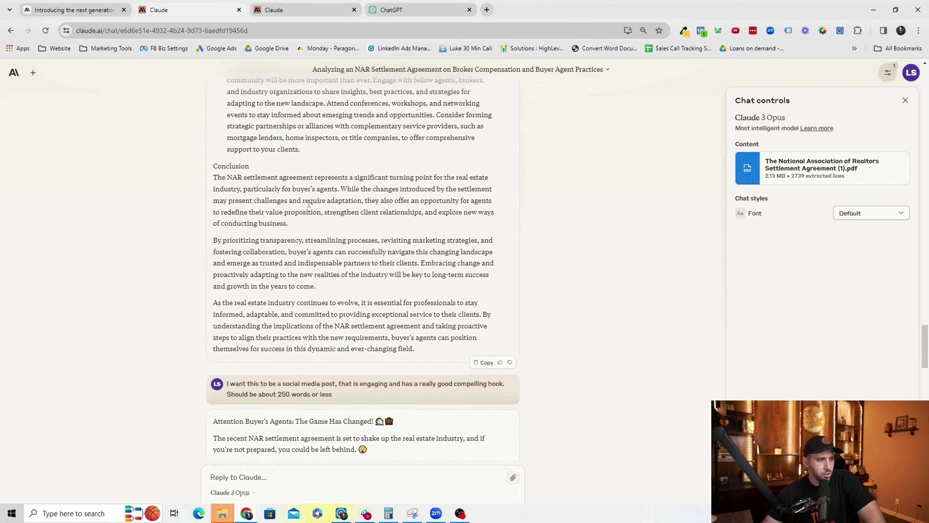
pyautogui.scroll(-1, 240, 332)
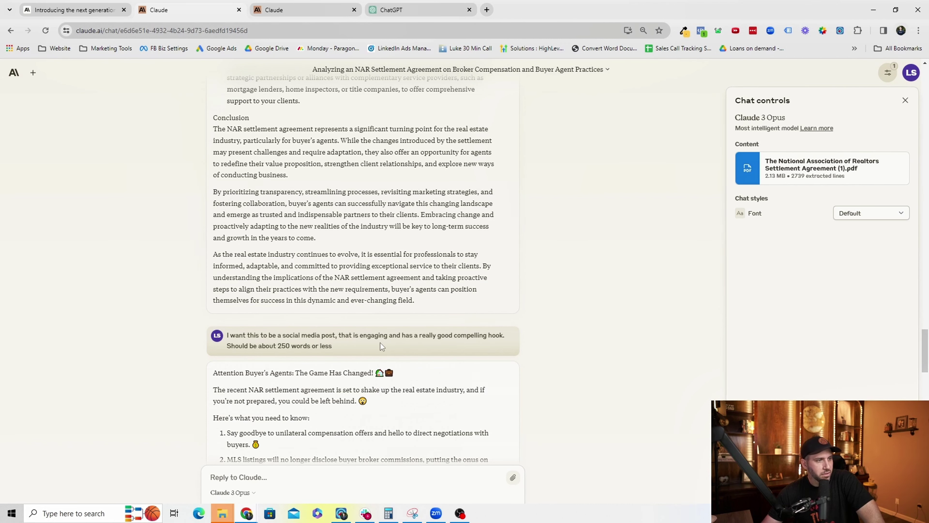
pyautogui.scroll(-3, 385, 342)
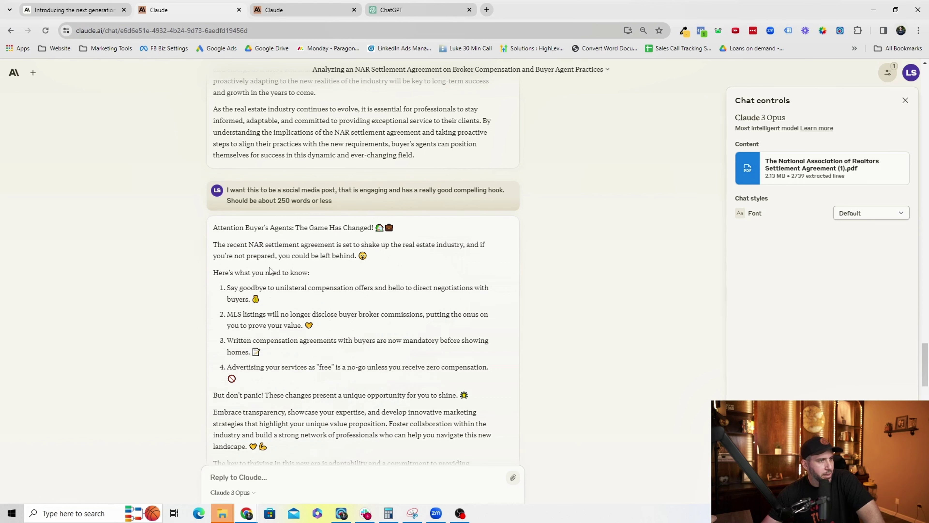
pyautogui.moveTo(227, 287); pyautogui.dragTo(370, 289)
pyautogui.scroll(-2, 399, 286)
pyautogui.scroll(-2, 399, 286)
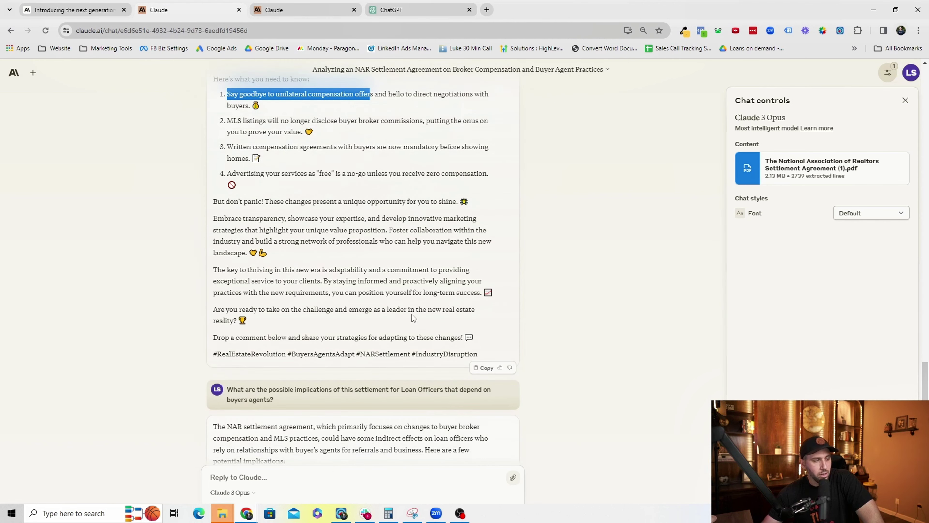
pyautogui.tripleClick(468, 348)
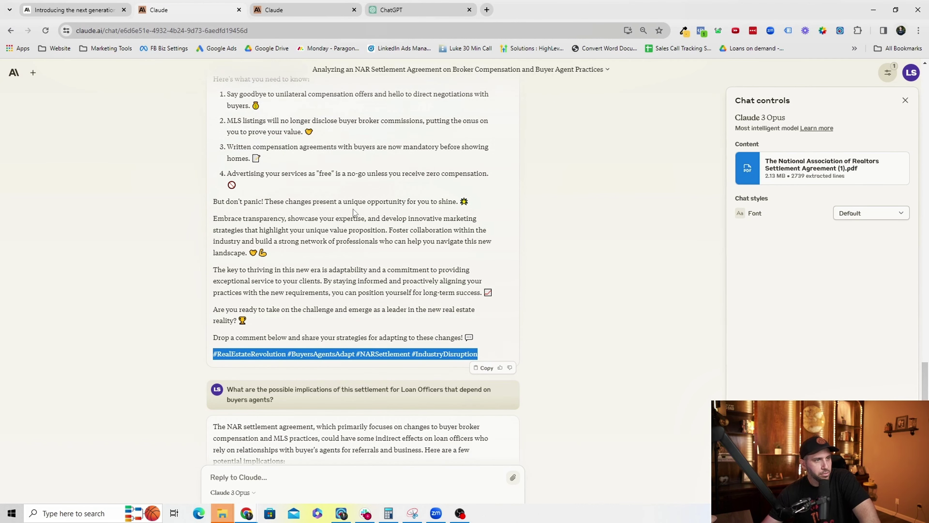
pyautogui.scroll(-1, 355, 209)
pyautogui.doubleClick(464, 153)
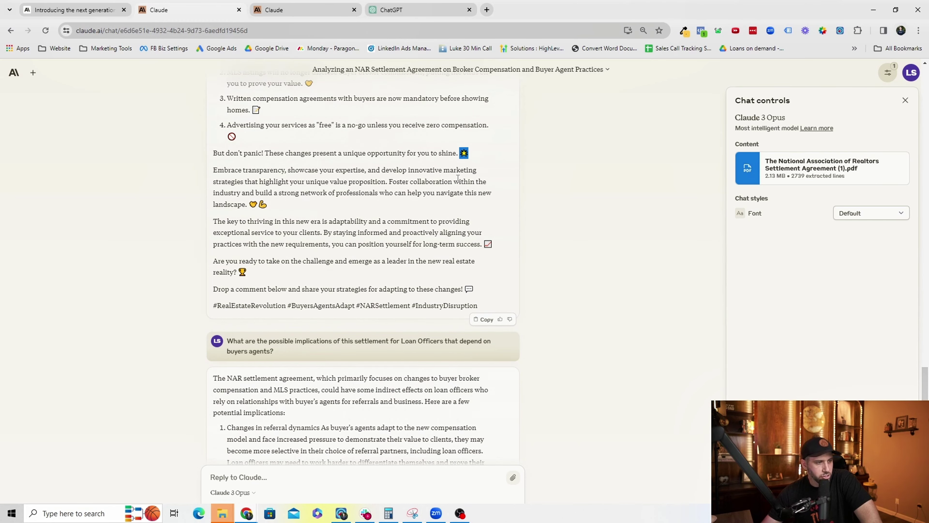
pyautogui.scroll(-1, 498, 231)
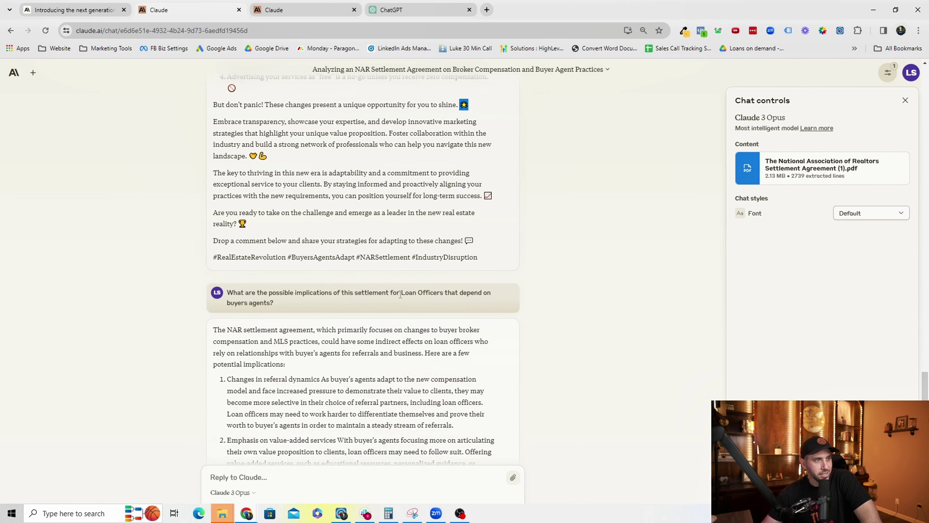
pyautogui.scroll(-3, 562, 244)
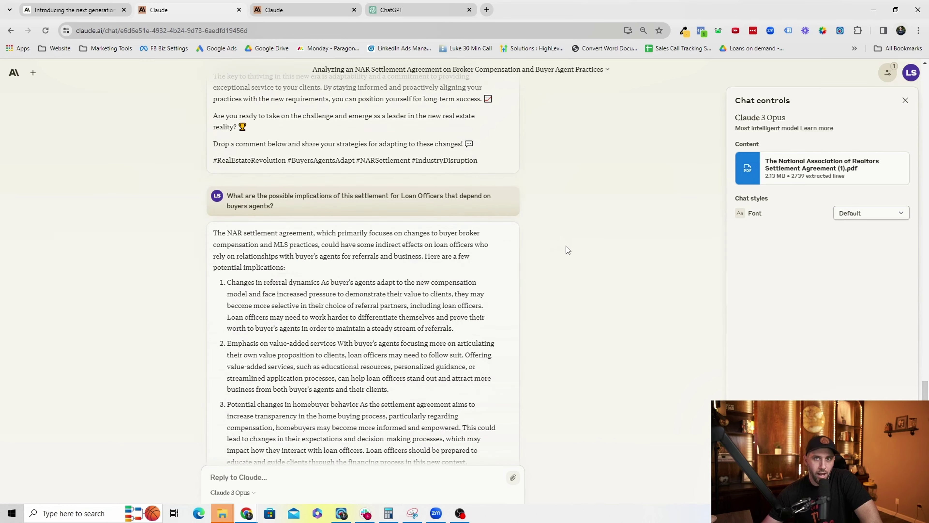
pyautogui.moveTo(215, 181); pyautogui.dragTo(341, 184)
pyautogui.scroll(-6, 478, 214)
pyautogui.scroll(-1, 478, 214)
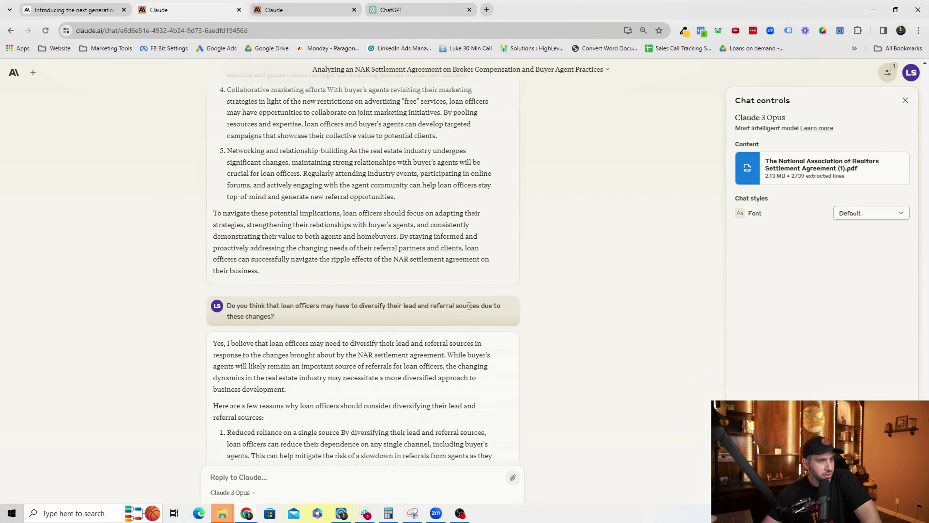
pyautogui.scroll(-3, 537, 272)
pyautogui.moveTo(224, 198); pyautogui.dragTo(301, 210)
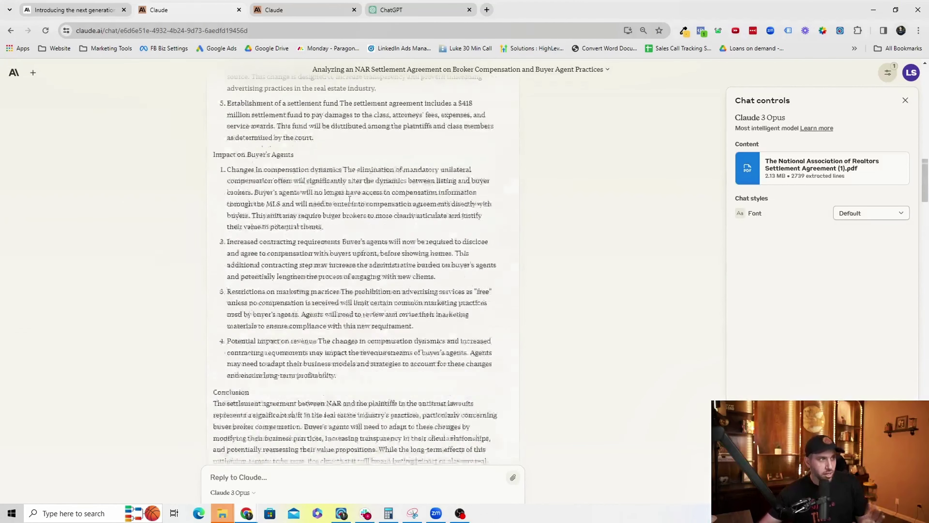
pyautogui.scroll(10, 350, 200)
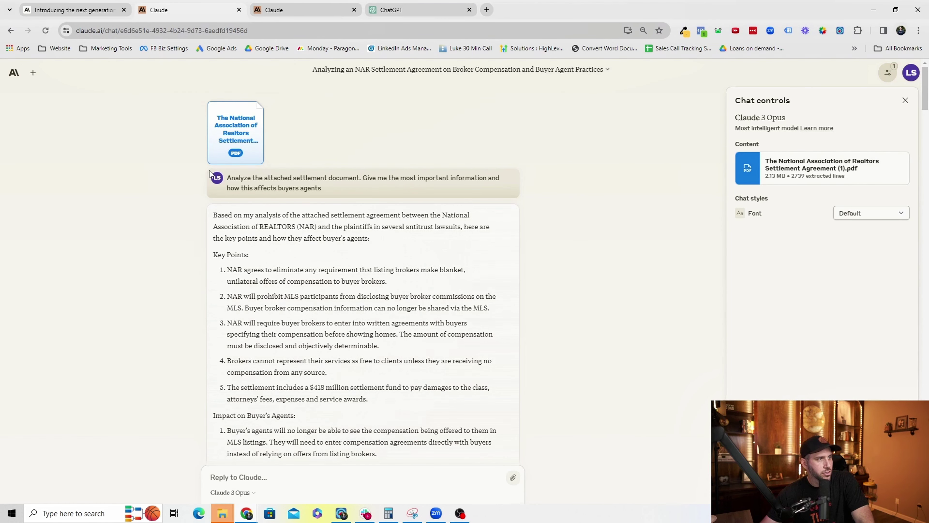
# Step: Copy the original settlement analysis prompt from Claude and send it to ChatGPT
pyautogui.moveTo(231, 179); pyautogui.dragTo(321, 189)
pyautogui.hotkey('ctrl', 'c')
pyautogui.hotkey('ctrl', '4')
pyautogui.hotkey('ctrl', 'v')
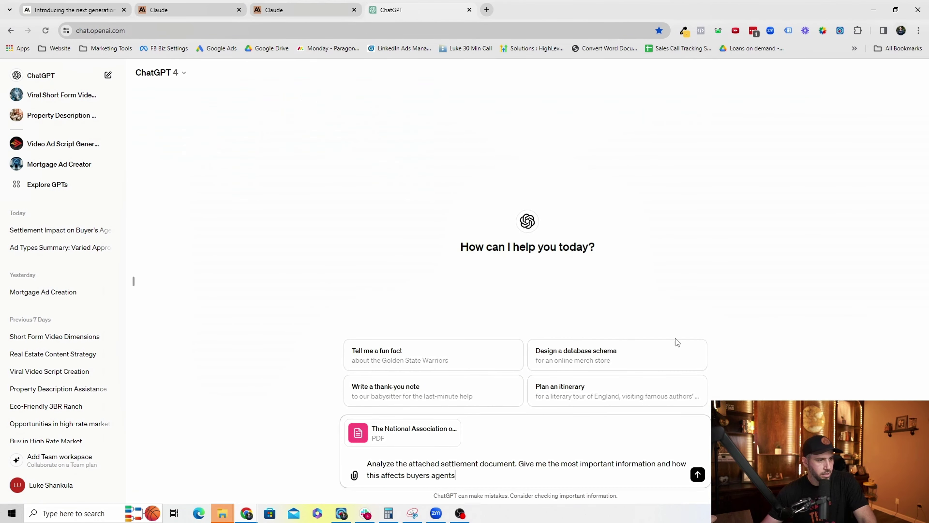
pyautogui.press('Return')
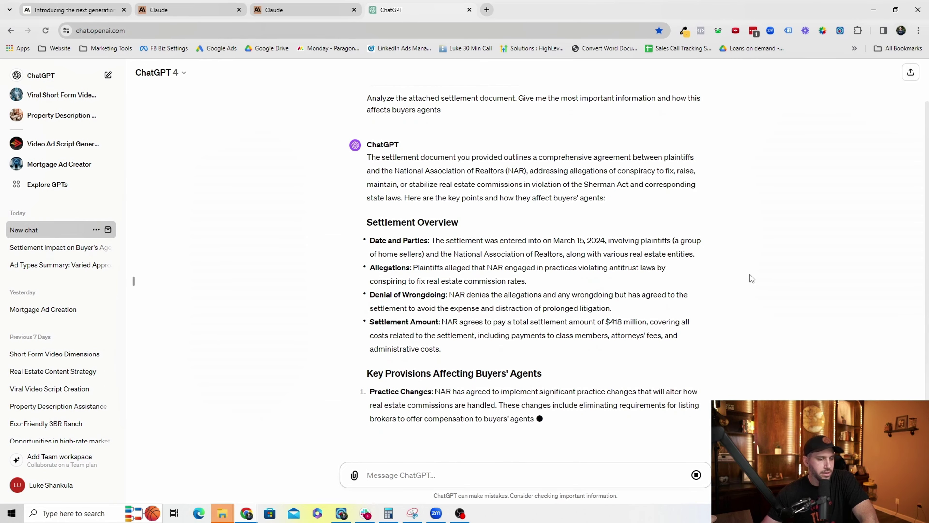
# Step: Copy the two-page analysis request from Claude into ChatGPT's message box, removing its blank first line
pyautogui.click(268, 11)
pyautogui.moveTo(222, 282); pyautogui.dragTo(432, 282)
pyautogui.hotkey('ctrl', 'c')
pyautogui.hotkey('ctrl', 'Tab')
pyautogui.hotkey('ctrl', 'v')
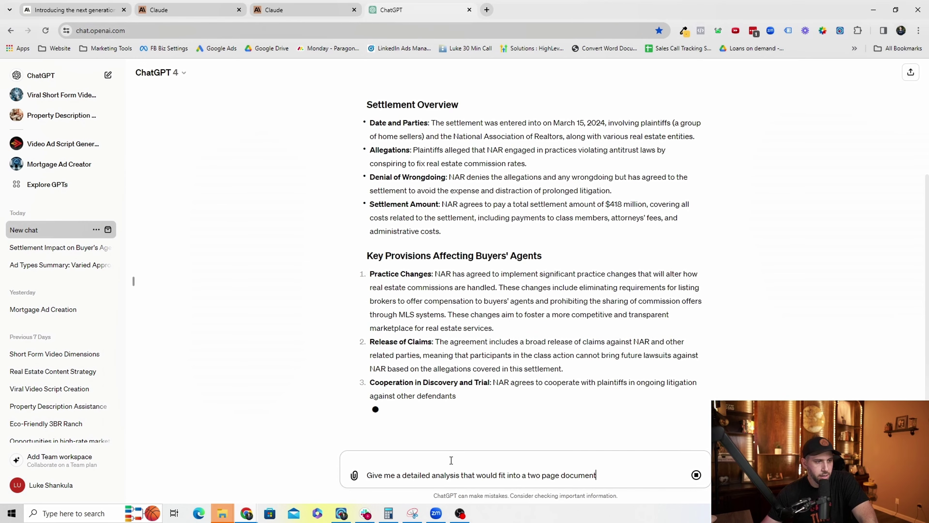
pyautogui.click(451, 460)
pyautogui.press('Delete')
# Step: Scroll through ChatGPT's settlement analysis reply to review it
pyautogui.scroll(8, 544, 334)
pyautogui.scroll(-6, 469, 241)
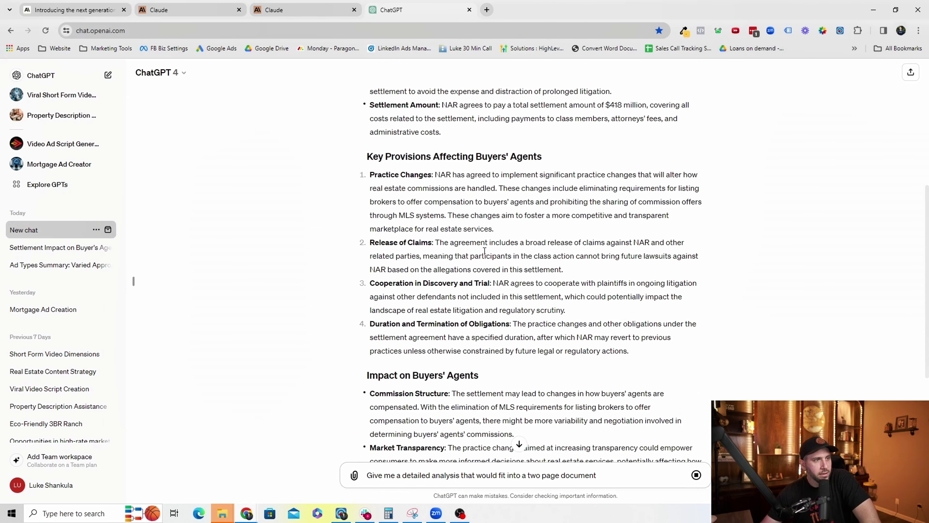
pyautogui.scroll(-5, 484, 251)
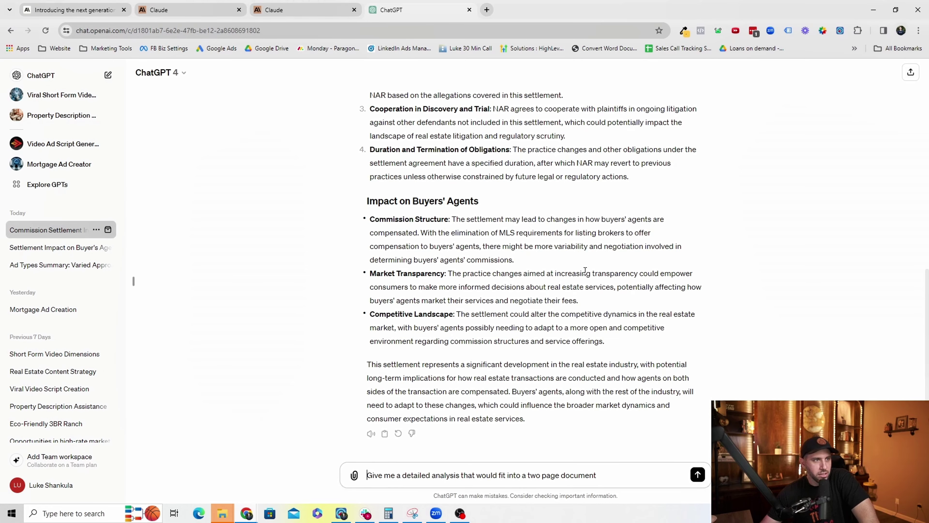
pyautogui.scroll(7, 531, 265)
pyautogui.scroll(8, 531, 265)
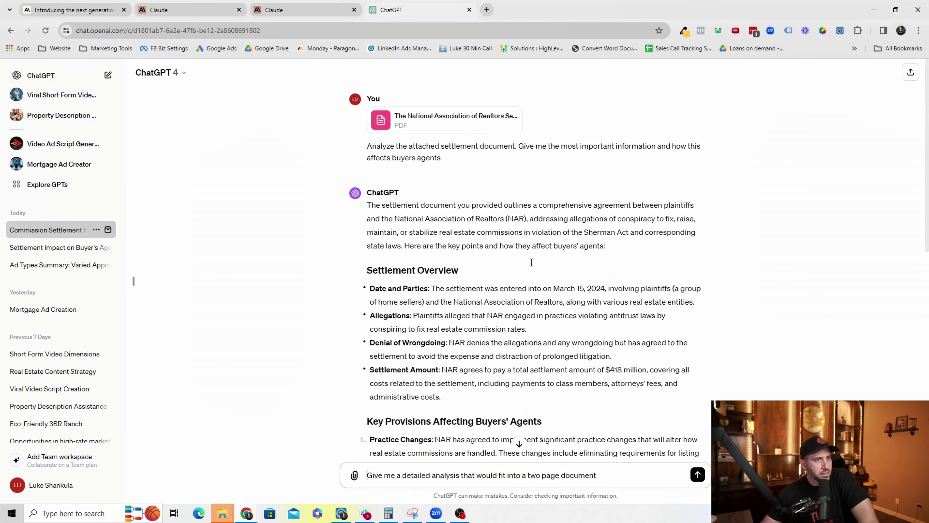
pyautogui.scroll(-7, 476, 183)
pyautogui.scroll(4, 430, 126)
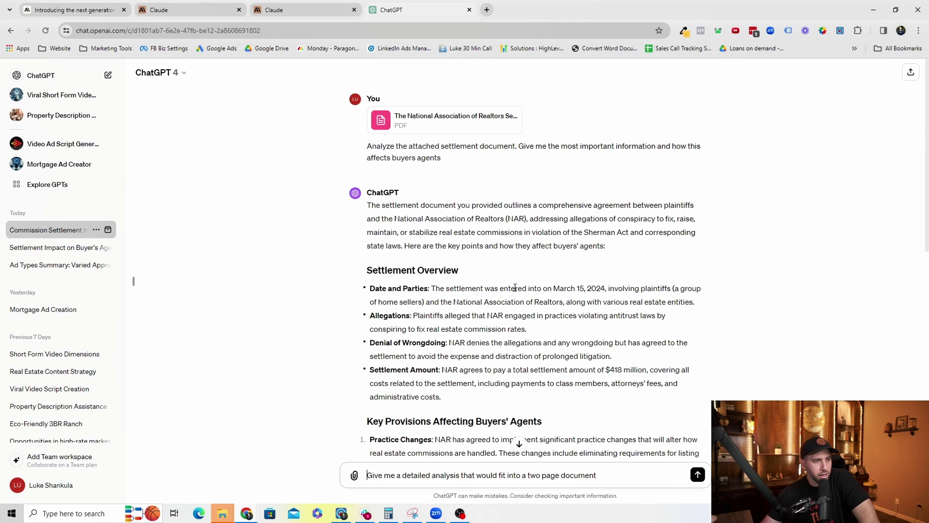
pyautogui.scroll(-3, 517, 288)
pyautogui.scroll(1, 470, 192)
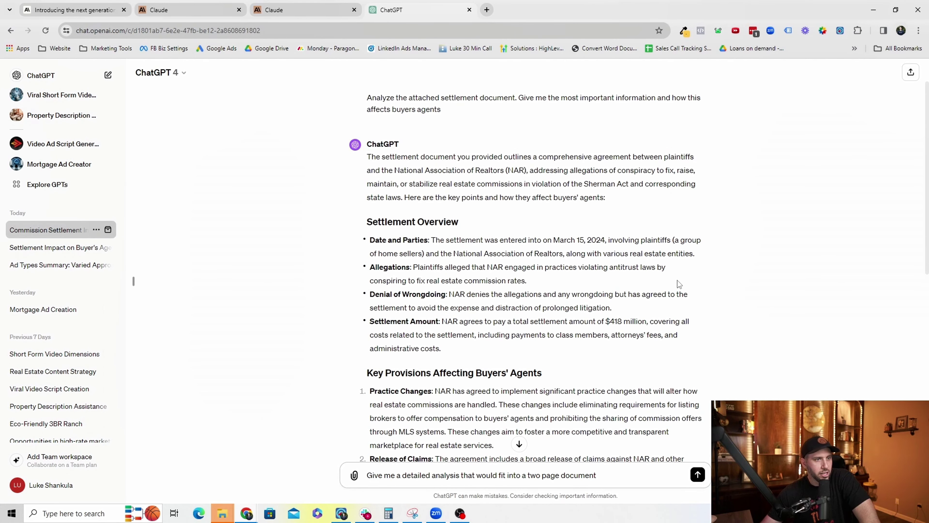
pyautogui.scroll(-10, 588, 289)
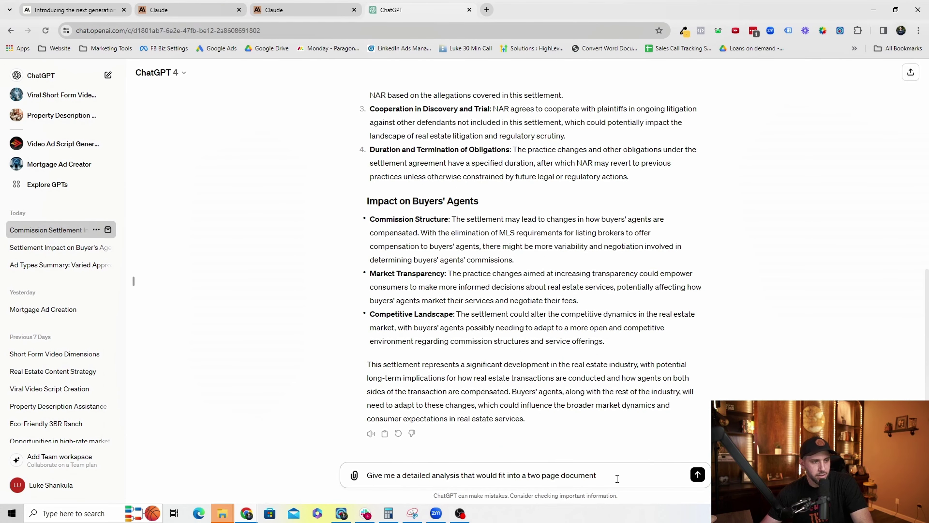
# Step: Send the two-page analysis request to ChatGPT and check Claude's conversation while it streams
pyautogui.click(697, 474)
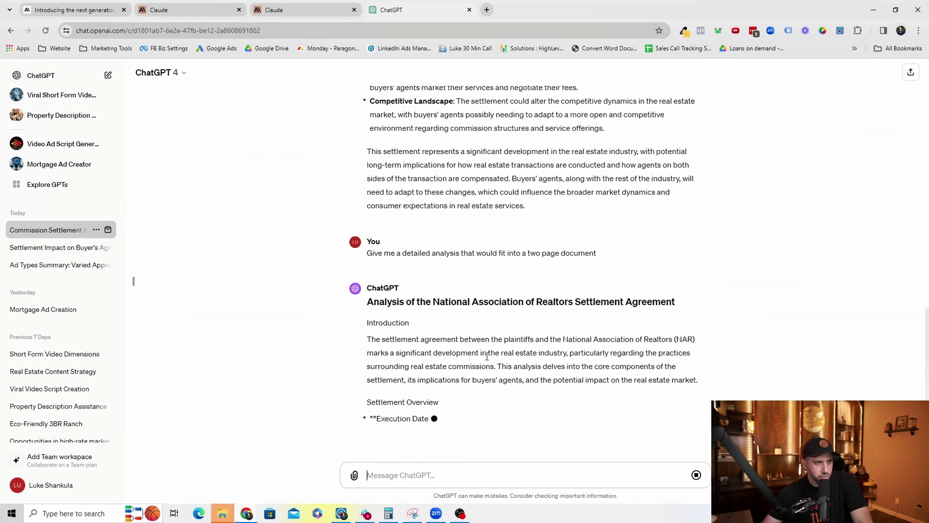
pyautogui.click(303, 10)
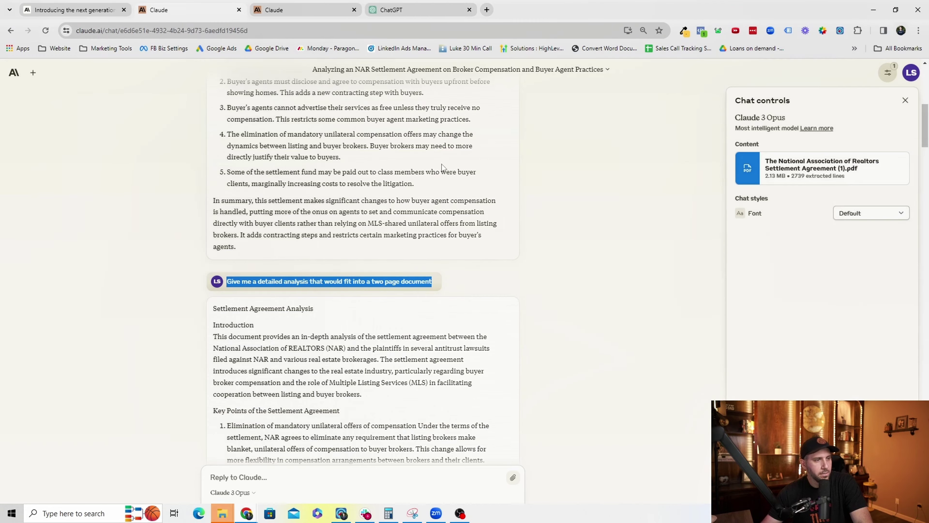
pyautogui.scroll(-2, 379, 230)
pyautogui.scroll(-10, 379, 230)
pyautogui.click(392, 10)
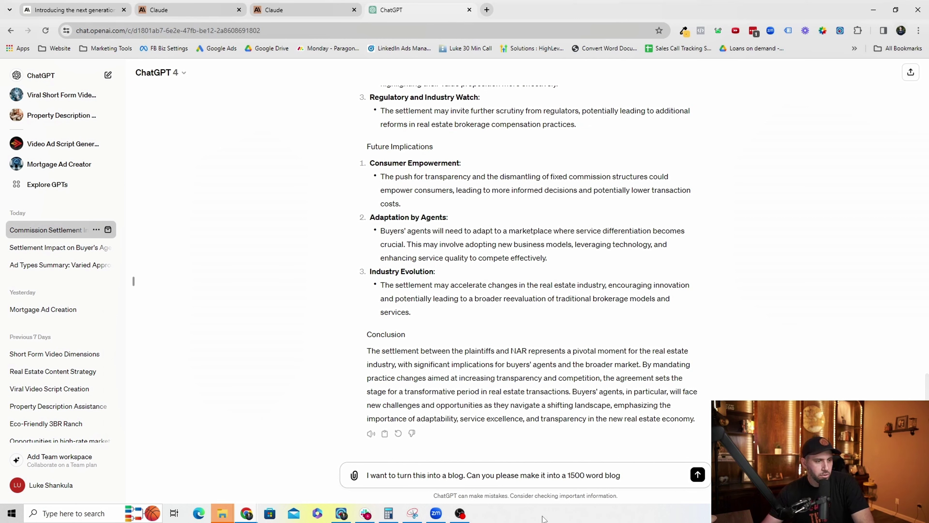
# Step: Send ChatGPT the 1500-word blog request, skim its reply, then return to Claude's blog
pyautogui.click(698, 475)
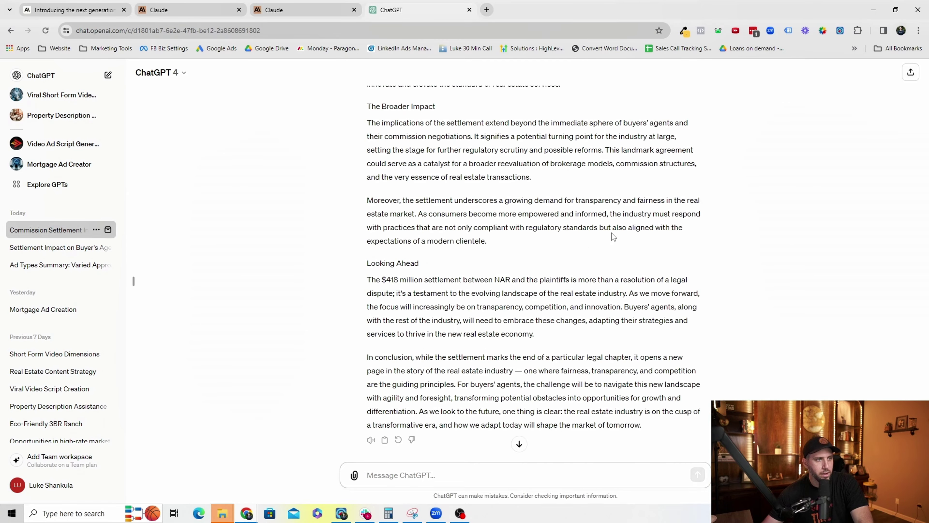
pyautogui.scroll(20, 611, 233)
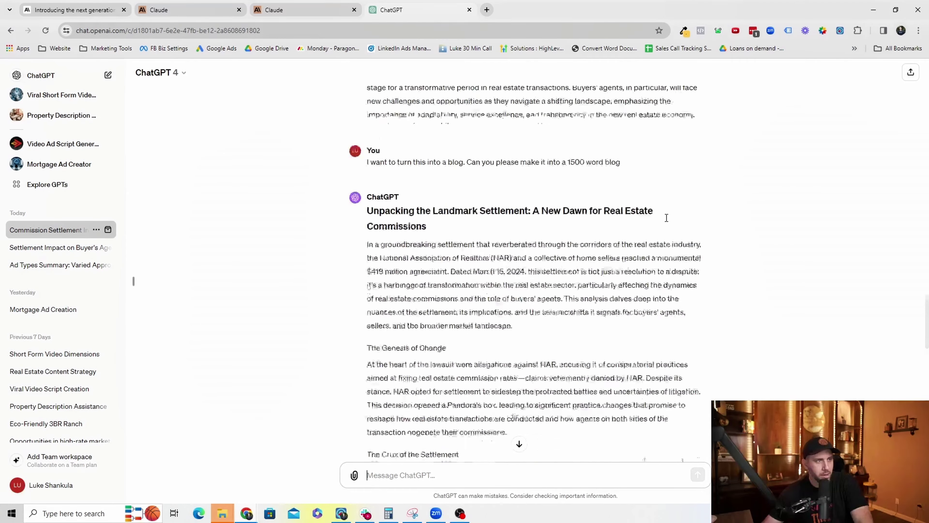
pyautogui.scroll(-3, 666, 217)
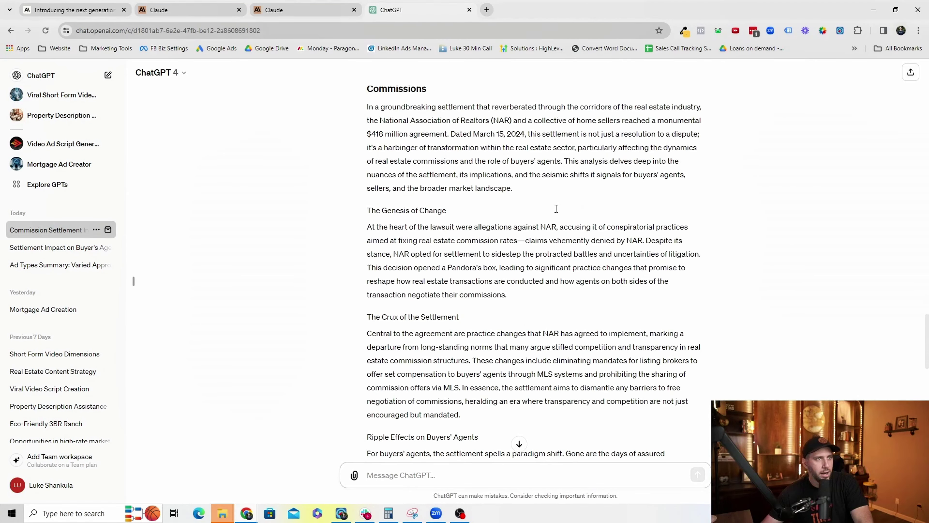
pyautogui.click(189, 10)
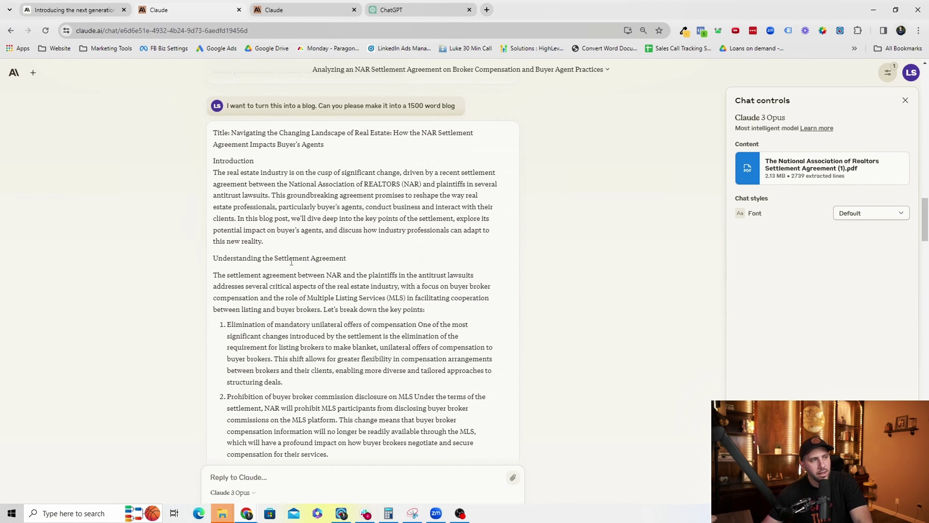
# Step: Select the social media post prompt and Claude's opening paragraph, comparing against ChatGPT's post
pyautogui.scroll(-20, 315, 245)
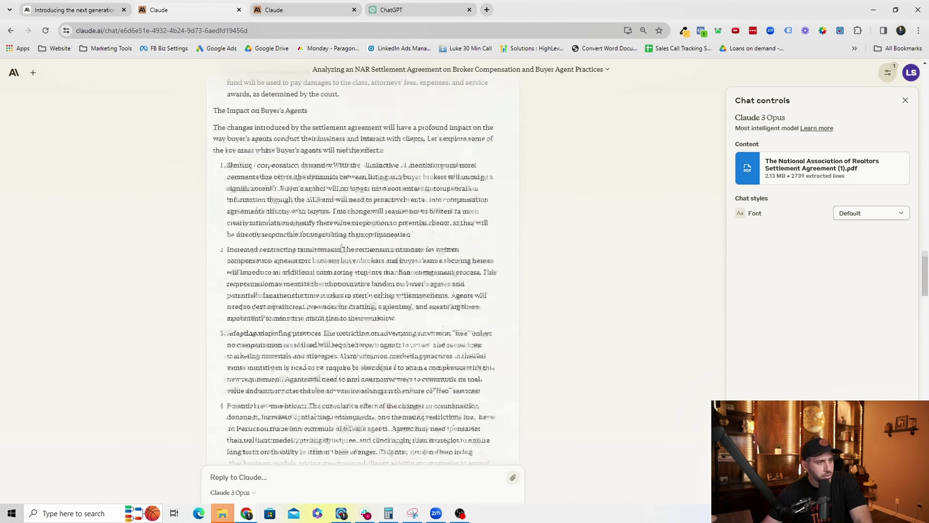
pyautogui.scroll(-10, 346, 253)
pyautogui.tripleClick(366, 190)
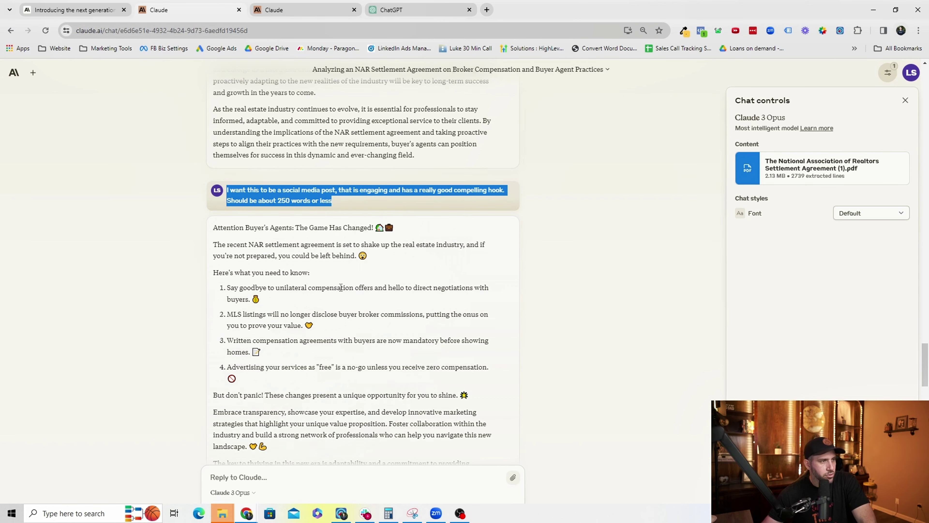
pyautogui.scroll(-1, 269, 200)
pyautogui.click(403, 9)
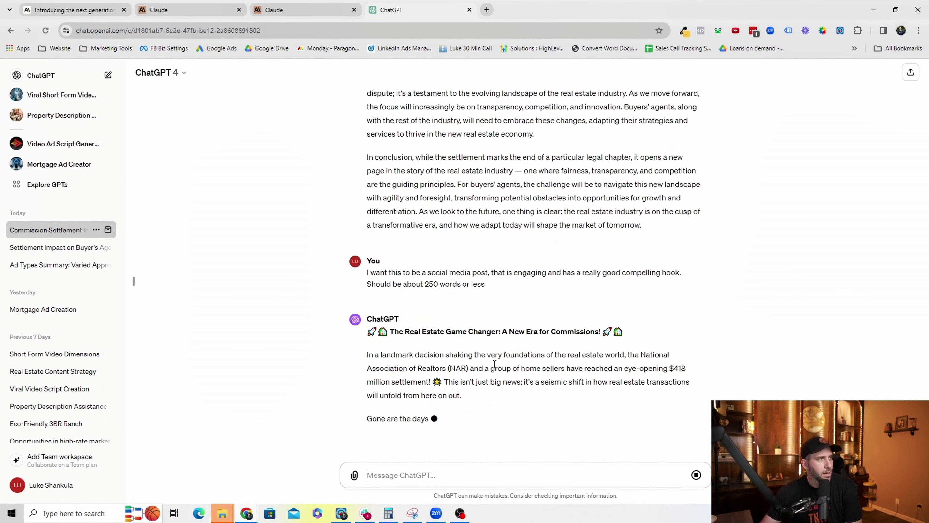
pyautogui.click(257, 14)
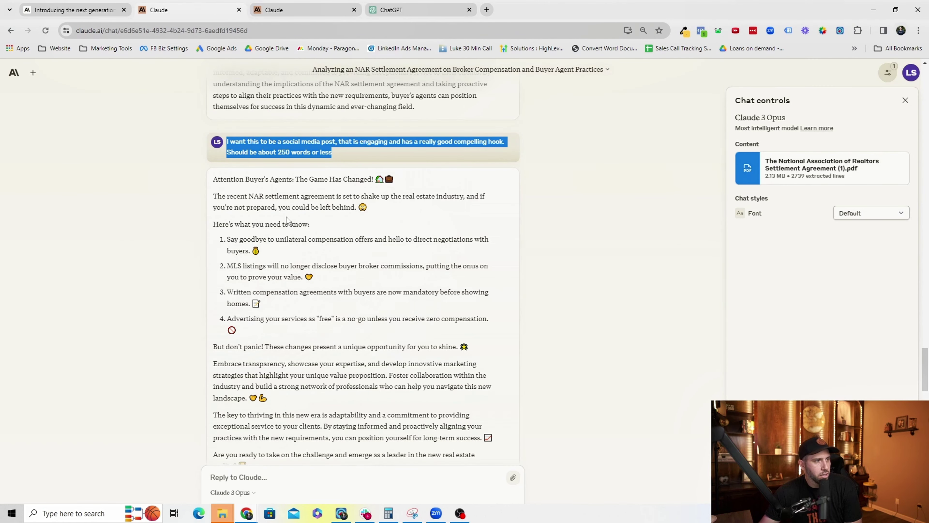
pyautogui.tripleClick(220, 195)
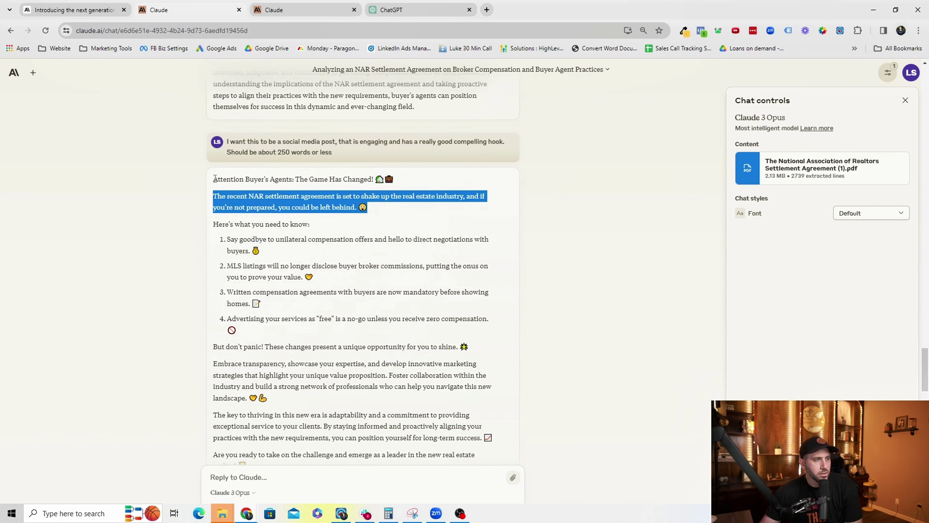
# Step: Flip between ChatGPT's and Claude's social posts once more, then start a new Claude chat
pyautogui.click(406, 11)
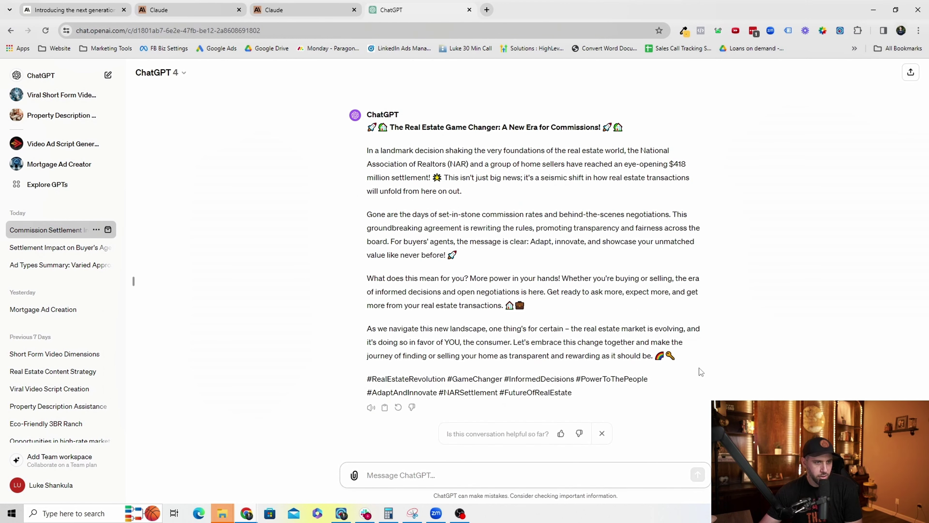
pyautogui.hotkey('ctrl', 'shift', 'Tab')
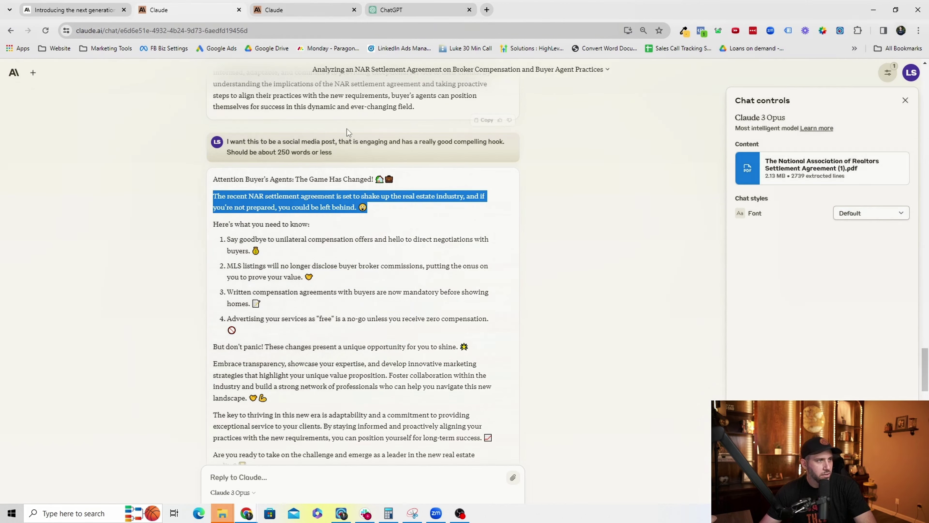
pyautogui.scroll(-3, 354, 199)
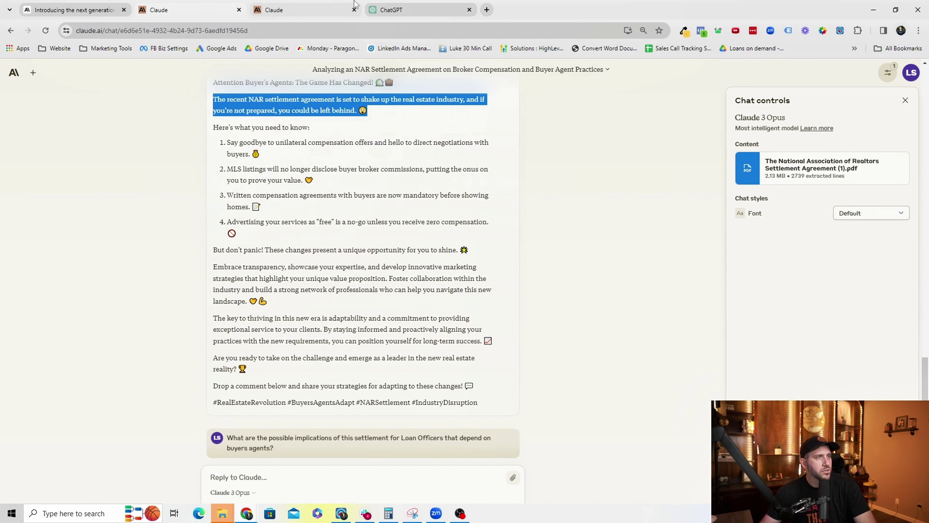
pyautogui.hotkey('ctrl', 'Tab')
pyautogui.click(347, 7)
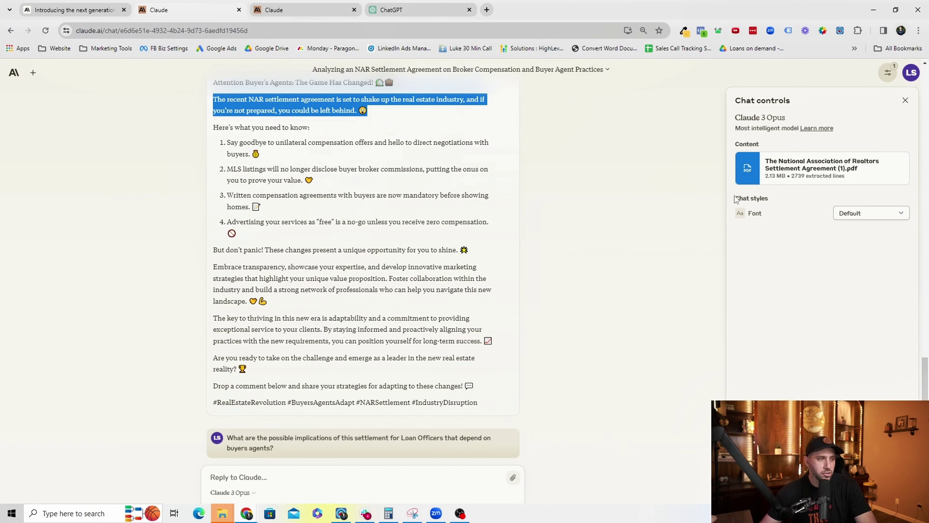
pyautogui.scroll(8, 381, 225)
pyautogui.scroll(20, 382, 225)
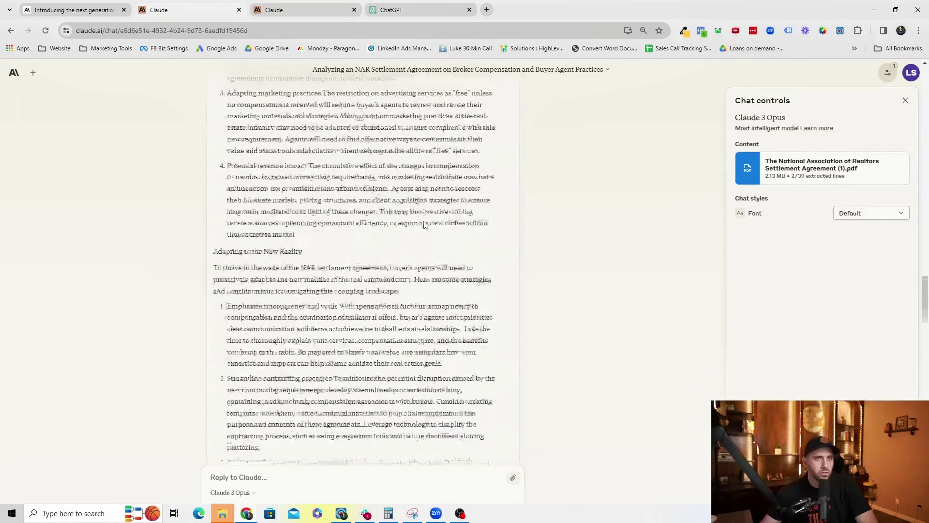
pyautogui.click(24, 68)
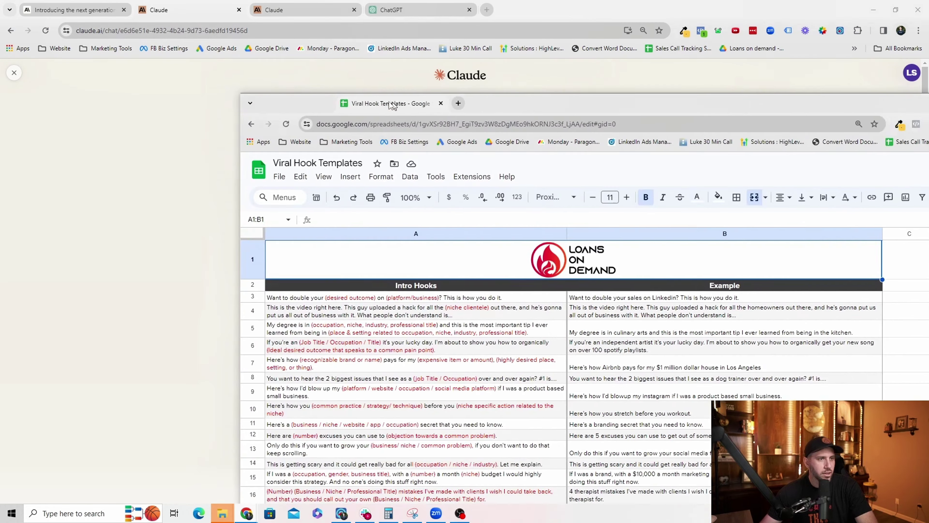
pyautogui.moveTo(317, 46); pyautogui.dragTo(274, 55)
pyautogui.scroll(-20, 266, 359)
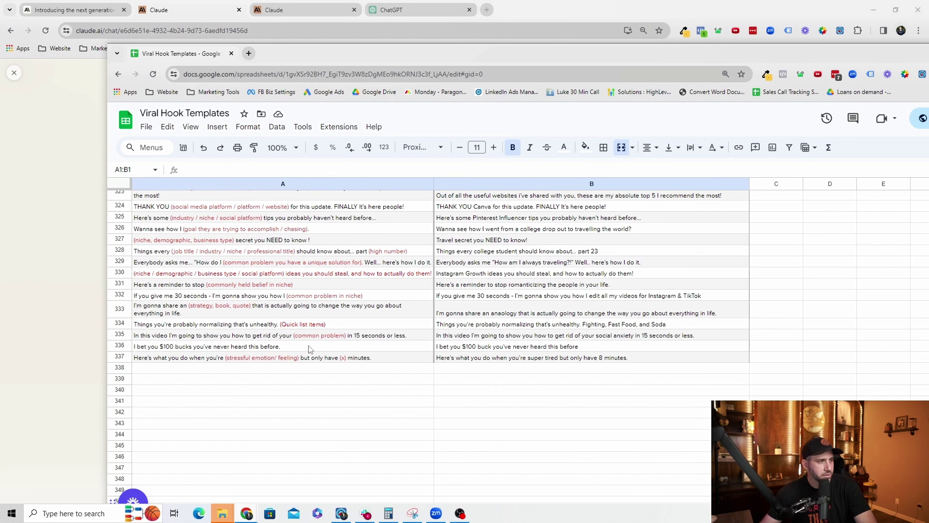
pyautogui.hotkey('alt', 'Tab')
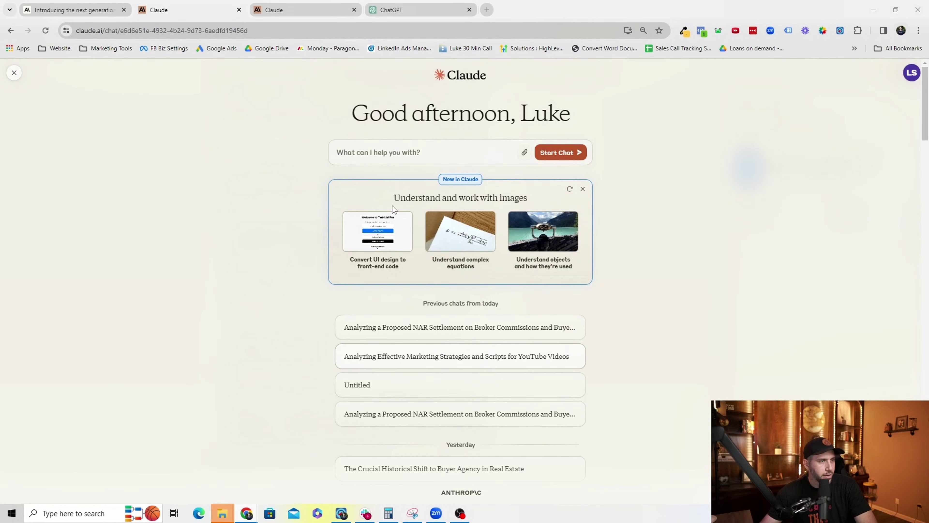
# Step: Attach 'Viral Hook Templates - Sheet1' and ask Claude to analyze the hooks' tonality and structure
pyautogui.click(524, 152)
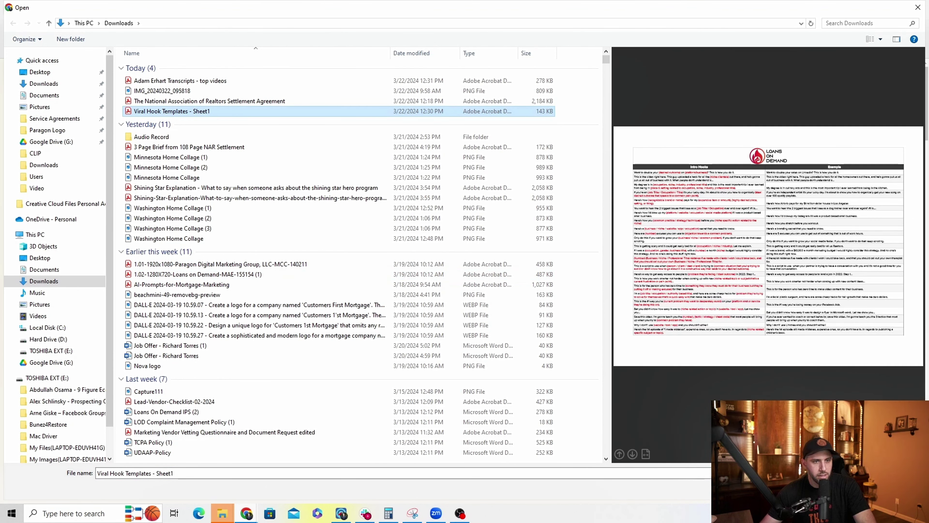
pyautogui.press('Return')
pyautogui.write('Analyze the attached docume')
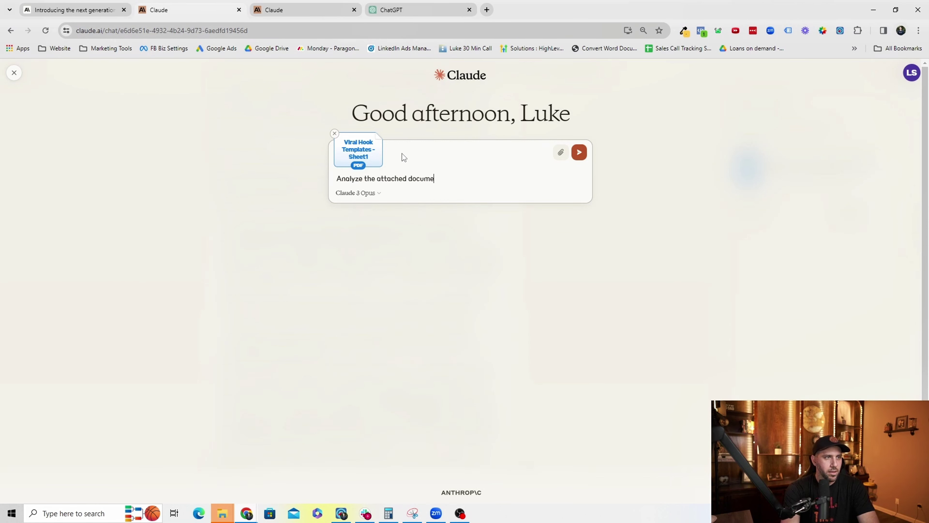
pyautogui.write('nt and and')
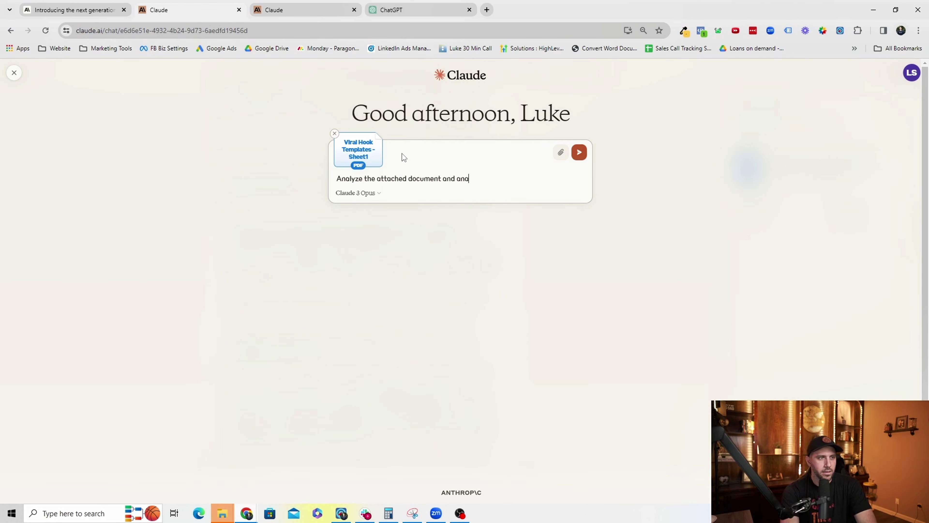
pyautogui.press('BackSpace')
pyautogui.write('alyze the viral hook temp')
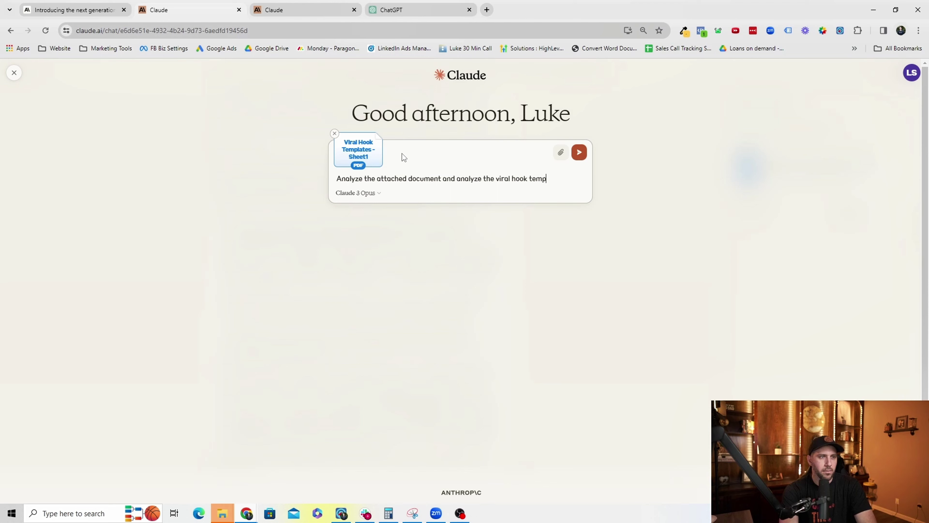
pyautogui.write('lates attached, I want y')
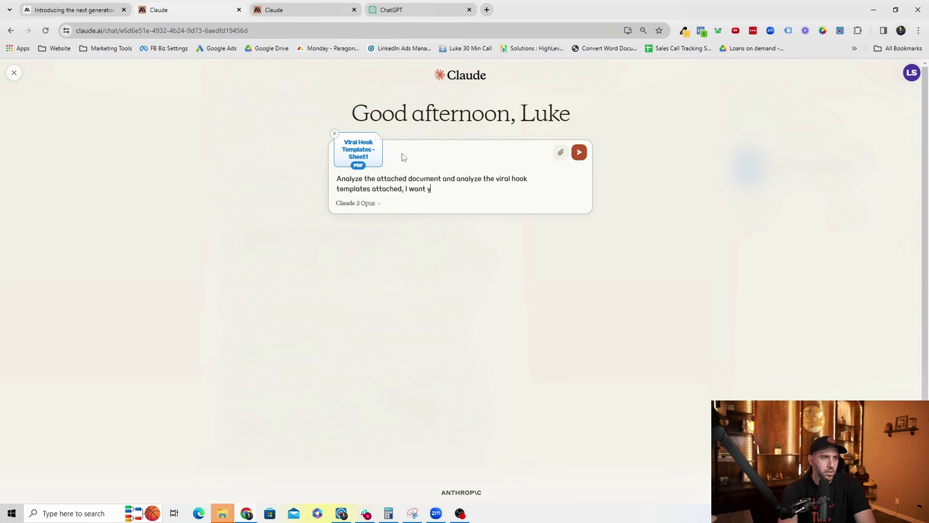
pyautogui.write('ou to break down the ')
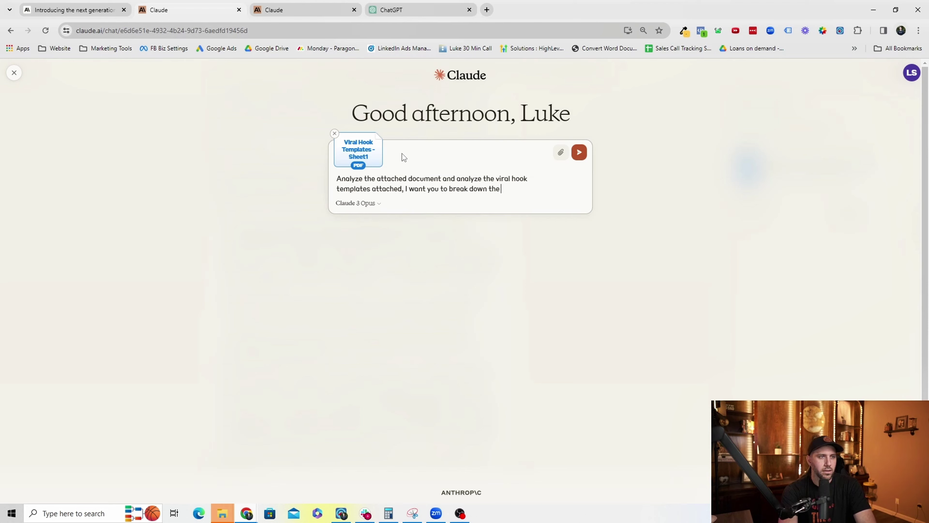
pyautogui.write('tonality,')
pyautogui.write(' structure, and any')
pyautogui.write(' other information you th')
pyautogui.write('ink I should know abou')
pyautogui.write('t them')
pyautogui.press('Return')
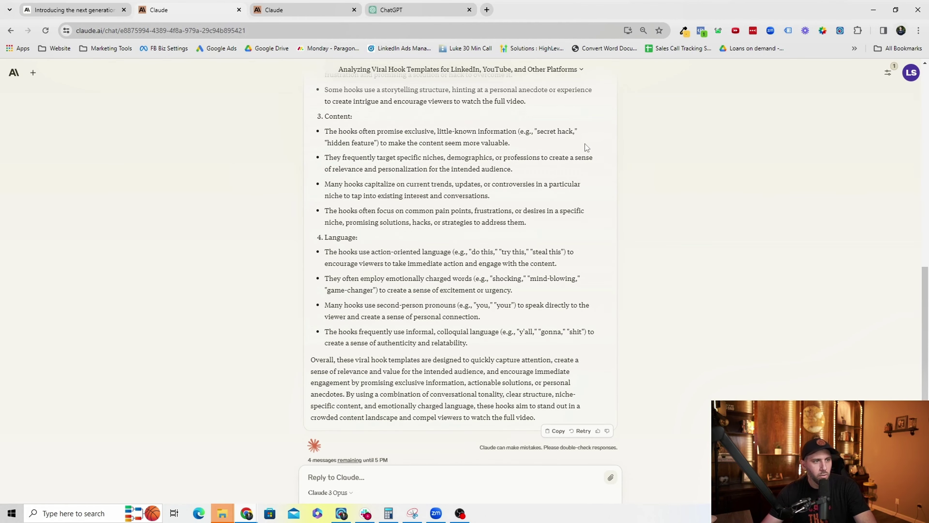
# Step: Review Claude's hook breakdown and type a request for 10 high-interest-rate home-buying hooks
pyautogui.scroll(15, 460, 287)
pyautogui.scroll(-10, 580, 284)
pyautogui.click(349, 476)
pyautogui.write('Alright, based off of your analysis of these viral ho')
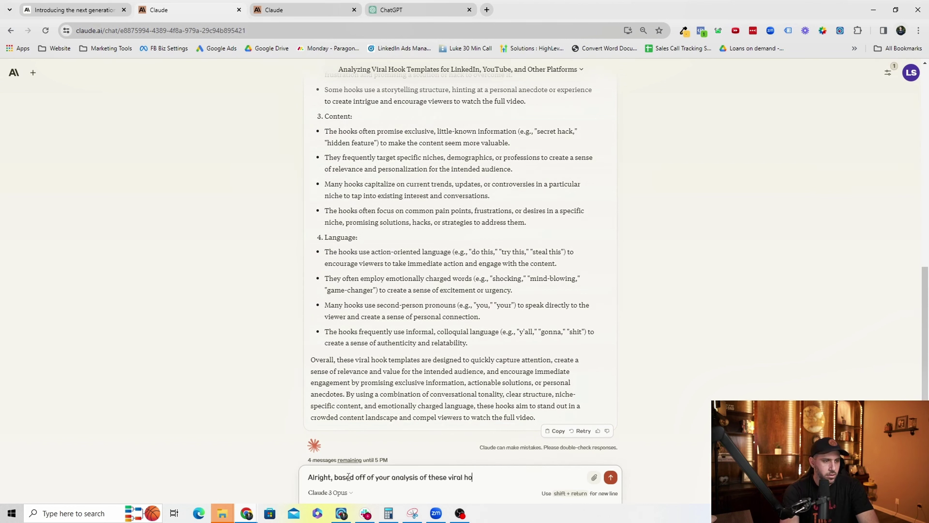
pyautogui.write('oks, I want you to make m')
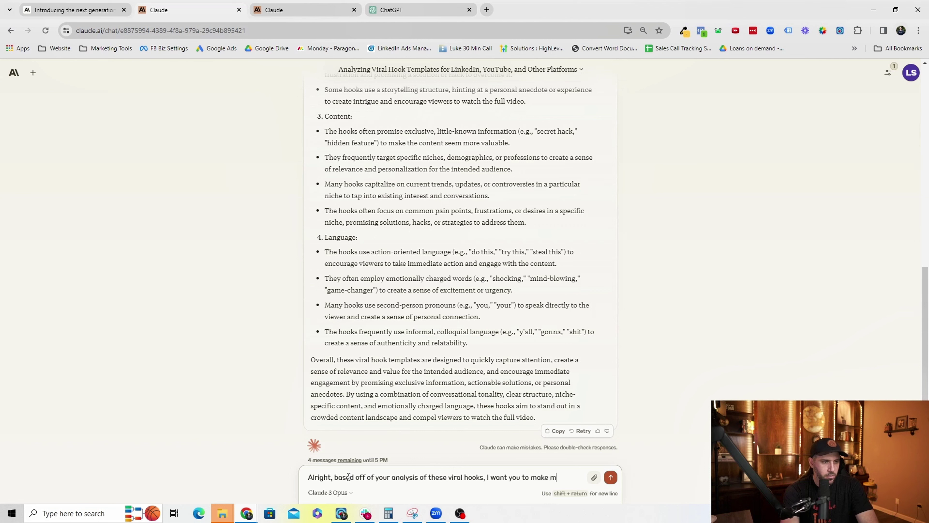
pyautogui.write('e 10 hooks about')
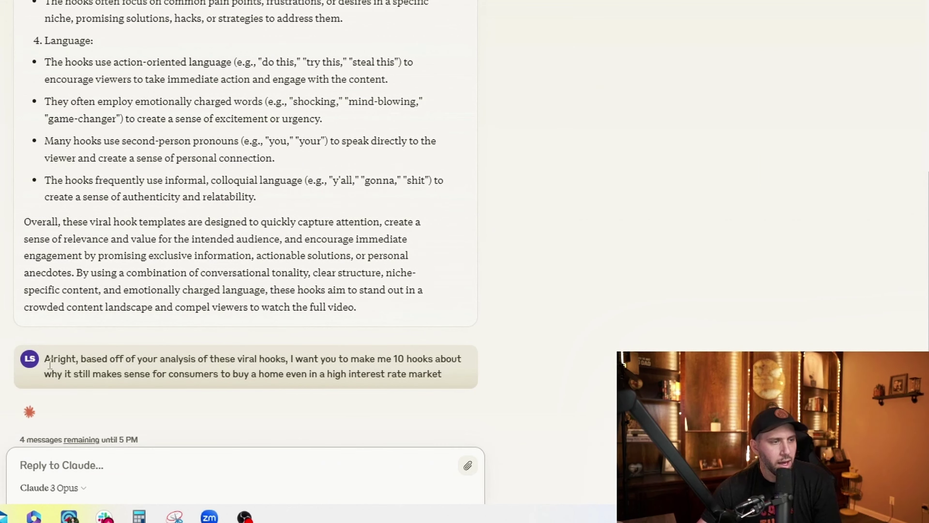
# Step: Read through the hook request and Claude's ten high-interest-rate home-buying hooks, highlighting hook 4's opening
pyautogui.moveTo(324, 404); pyautogui.dragTo(611, 422)
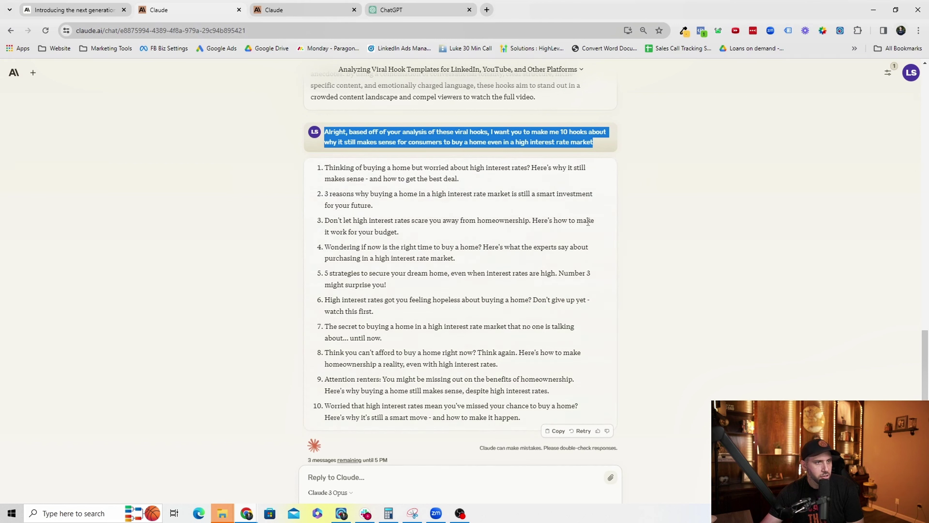
pyautogui.moveTo(325, 247); pyautogui.dragTo(428, 246)
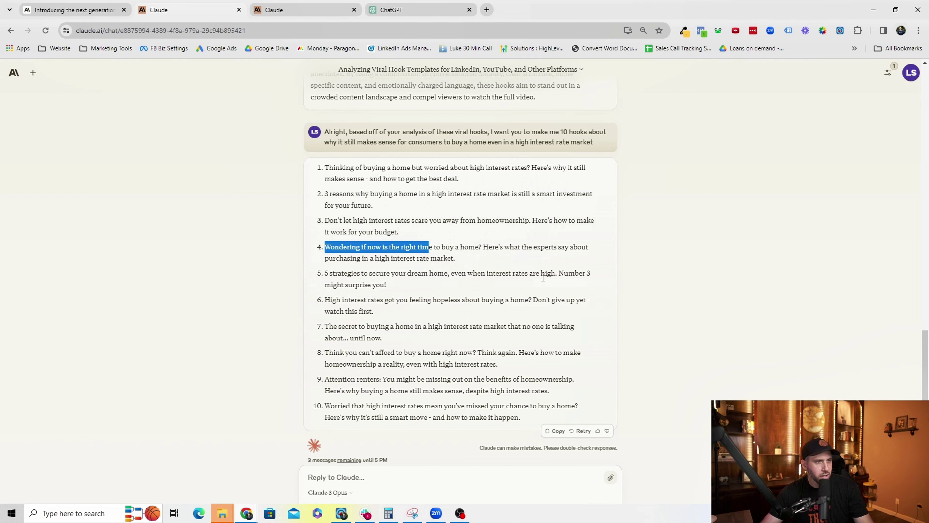
pyautogui.click(435, 299)
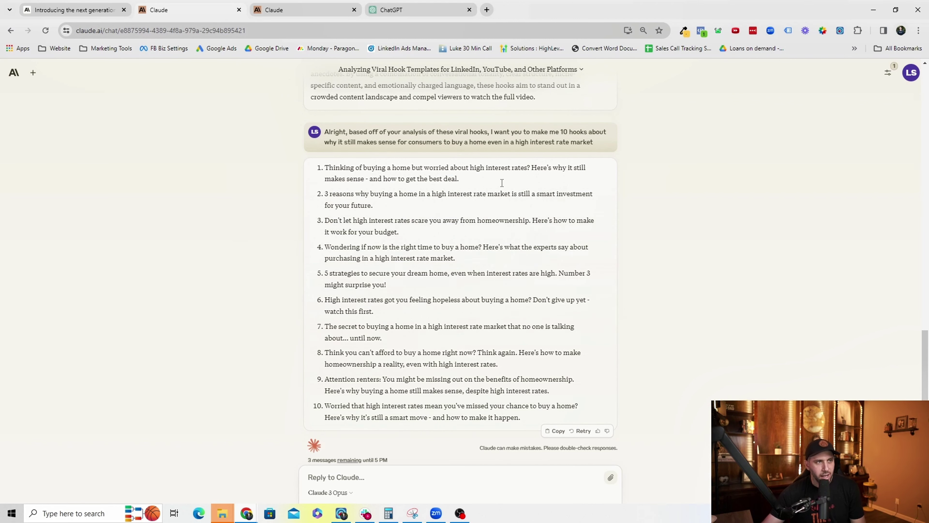
pyautogui.scroll(5, 511, 198)
pyautogui.moveTo(605, 339); pyautogui.dragTo(326, 330)
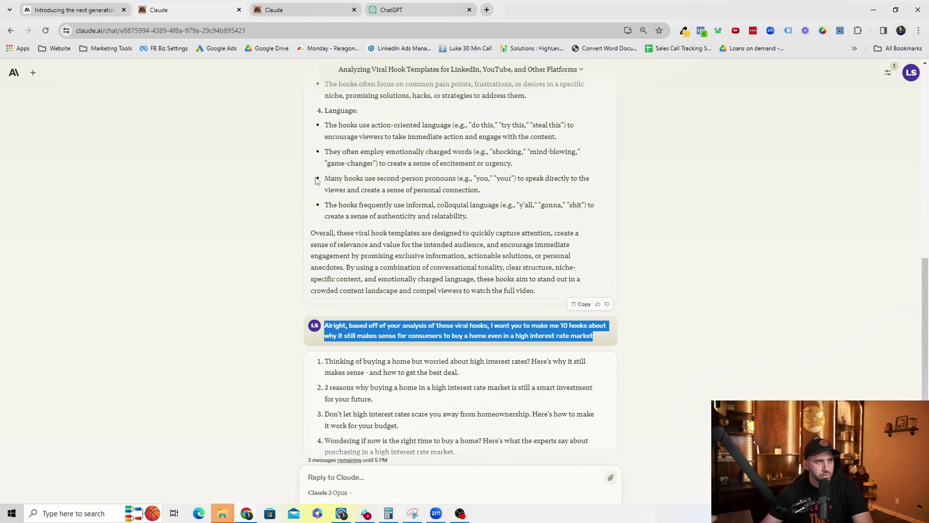
pyautogui.scroll(-3, 394, 225)
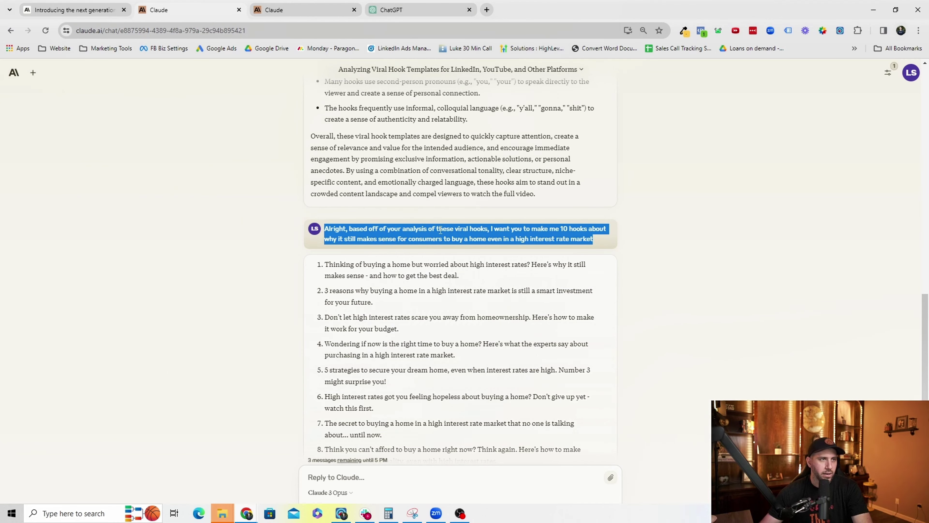
pyautogui.scroll(3, 245, 146)
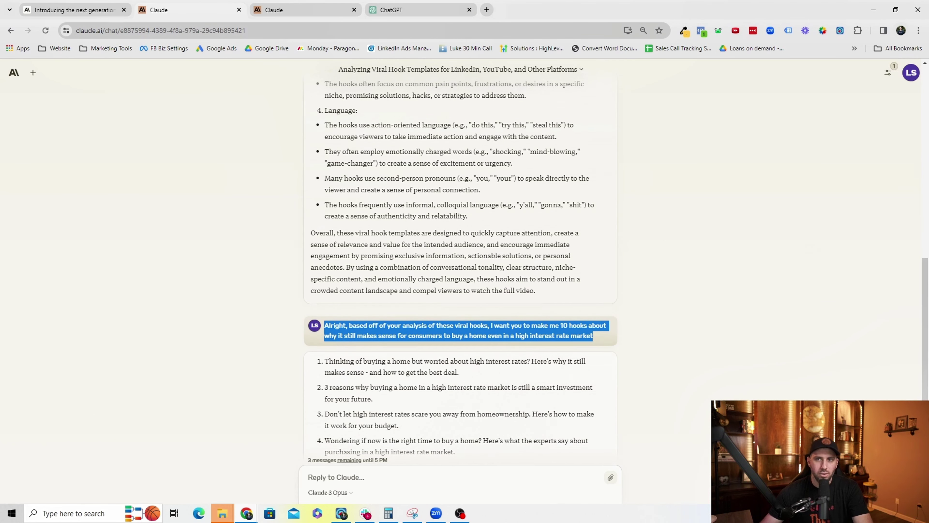
pyautogui.scroll(-4, 507, 317)
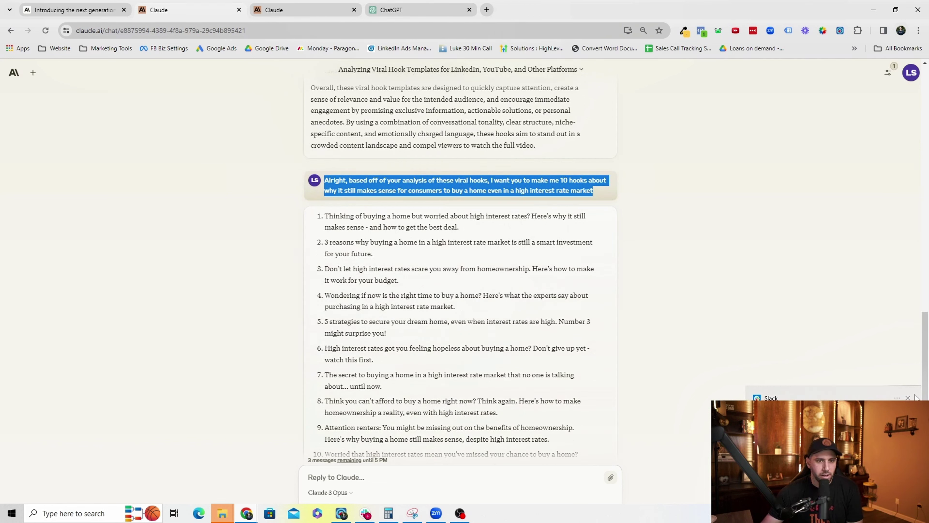
pyautogui.scroll(-1, 471, 252)
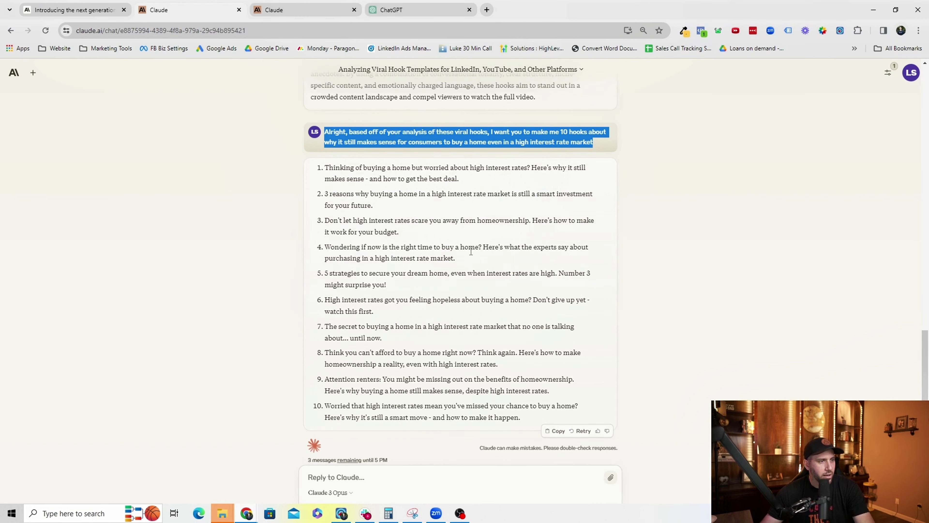
pyautogui.scroll(3, 87, 191)
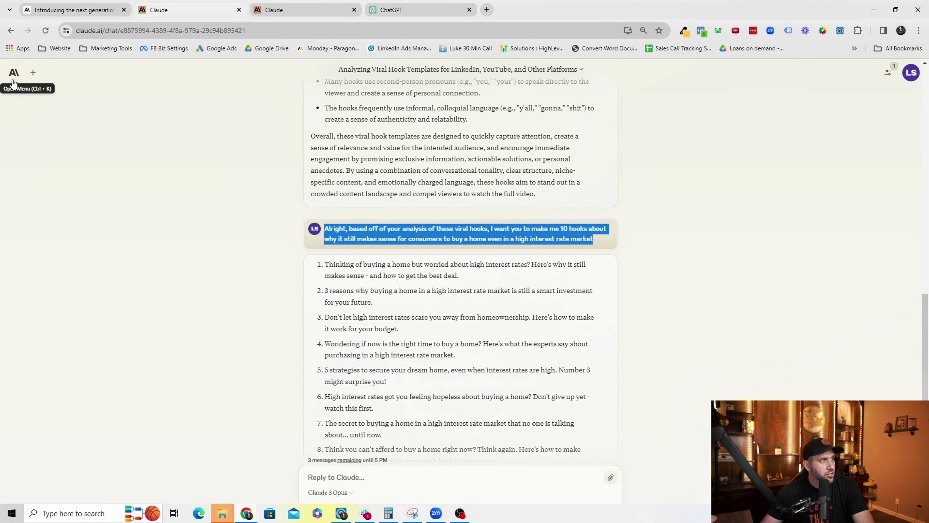
# Step: Reopen the 'Analyzing YouTube Videos on Anthropic's New Claude 3 AI Platform' chat and review its request
pyautogui.click(14, 73)
pyautogui.scroll(-6, 427, 230)
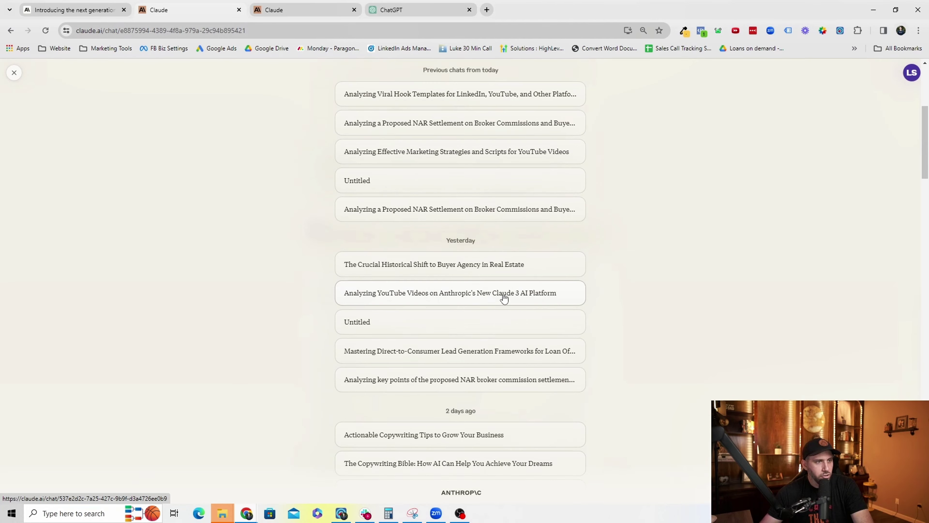
pyautogui.click(436, 299)
pyautogui.scroll(10, 572, 223)
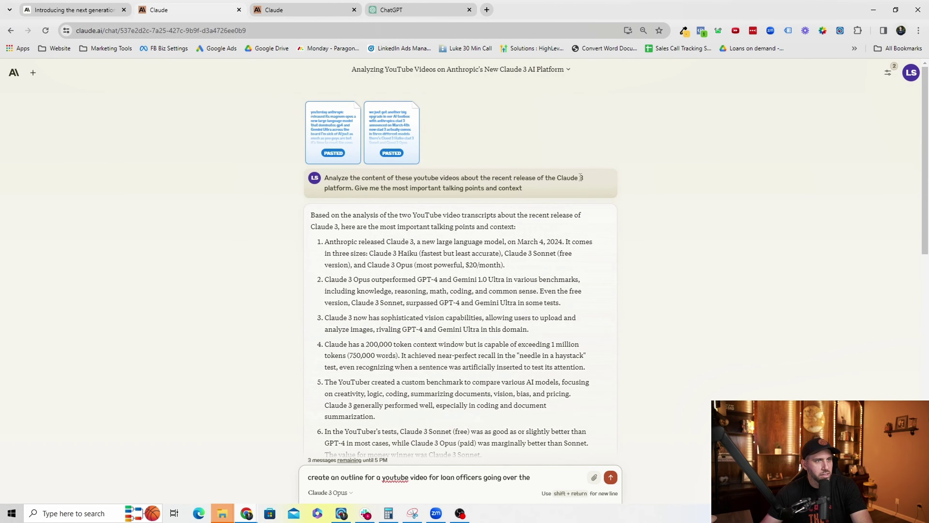
pyautogui.moveTo(328, 186); pyautogui.dragTo(536, 190)
pyautogui.click(536, 191)
pyautogui.scroll(-1, 537, 191)
pyautogui.scroll(1, 538, 193)
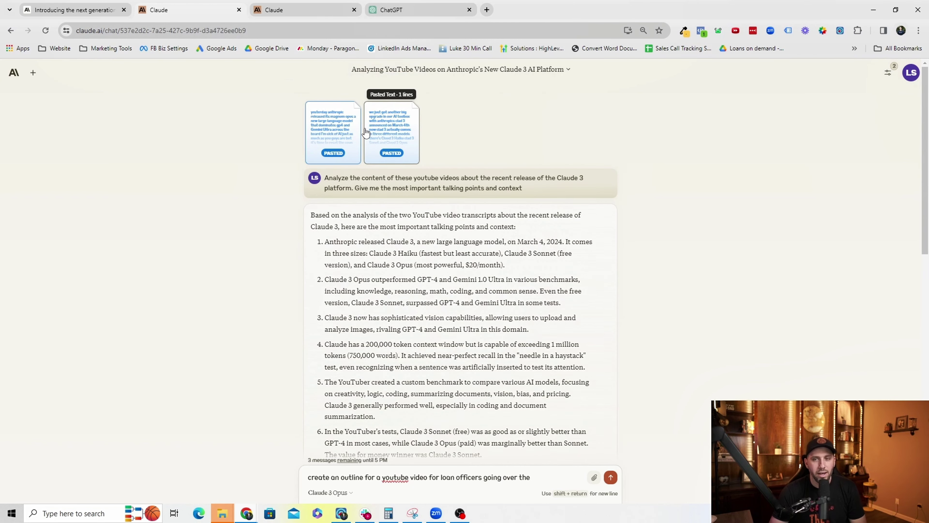
# Step: Load youtube.com in a new browser tab
pyautogui.click(486, 9)
pyautogui.write('youtube.com')
pyautogui.press('Return')
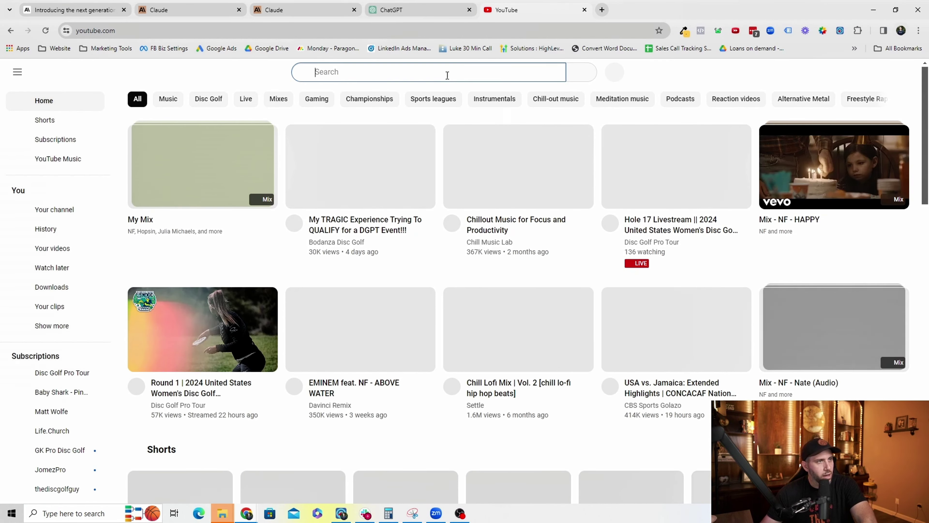
# Step: Rerun the earlier 'matt wolfe' search and open the '7 Incredible AI Tools You've DEFINITELY Never Seen Before!' video
pyautogui.click(443, 75)
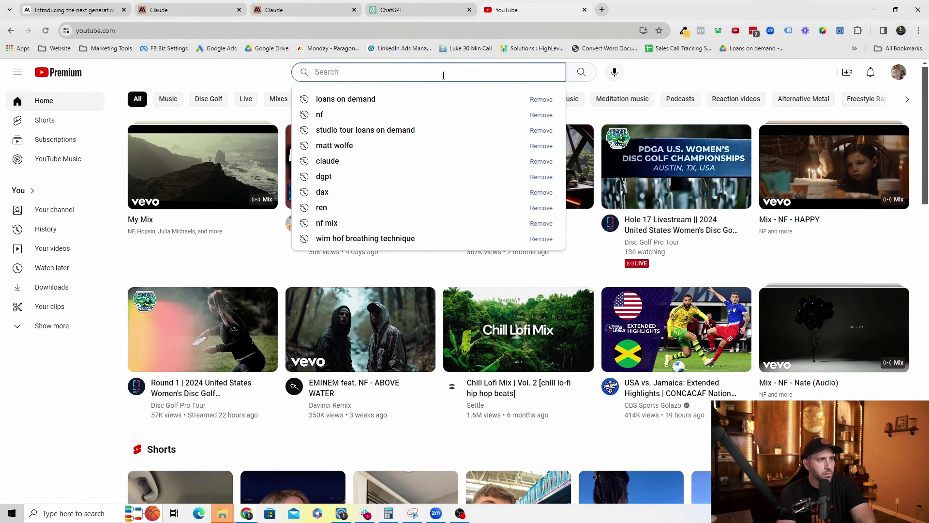
pyautogui.click(526, 145)
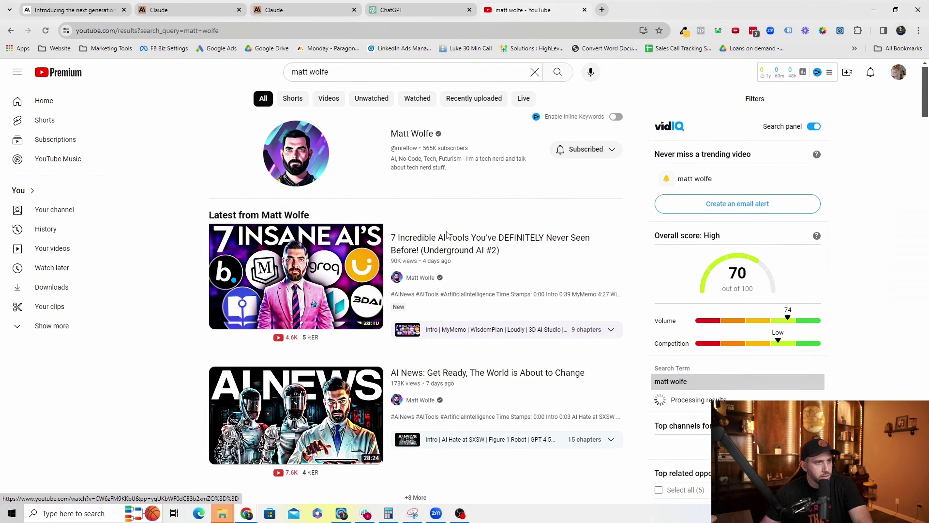
pyautogui.click(447, 235)
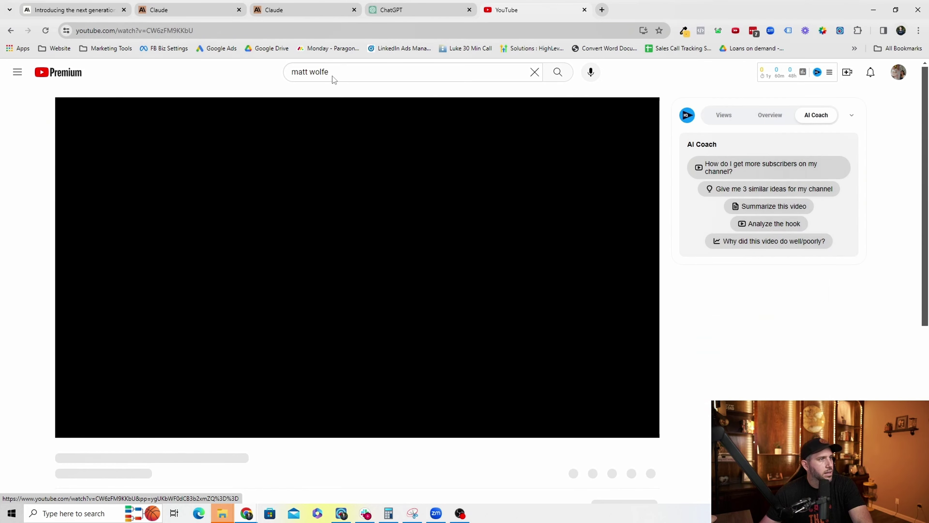
# Step: Copy the AI tools video's entire transcript from youtubetranscript.com in a new tab, then return to Claude
pyautogui.click(602, 10)
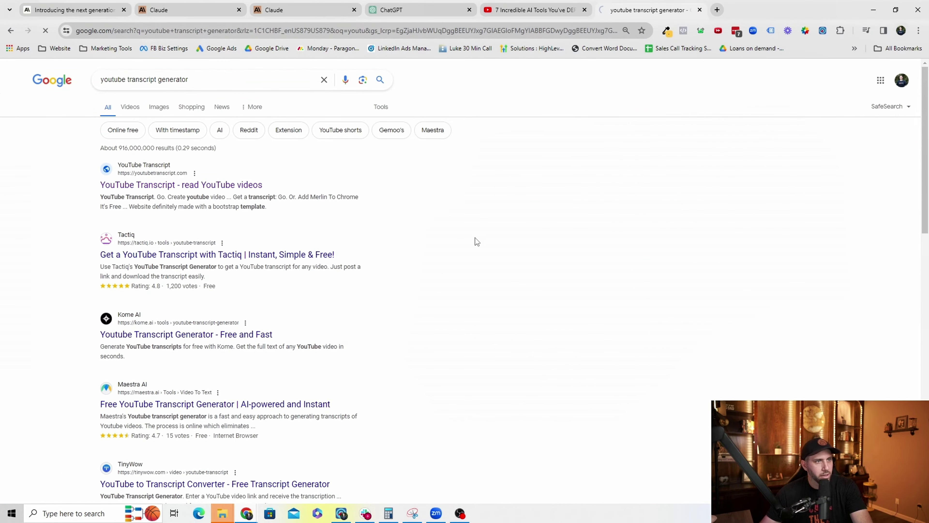
pyautogui.click(186, 185)
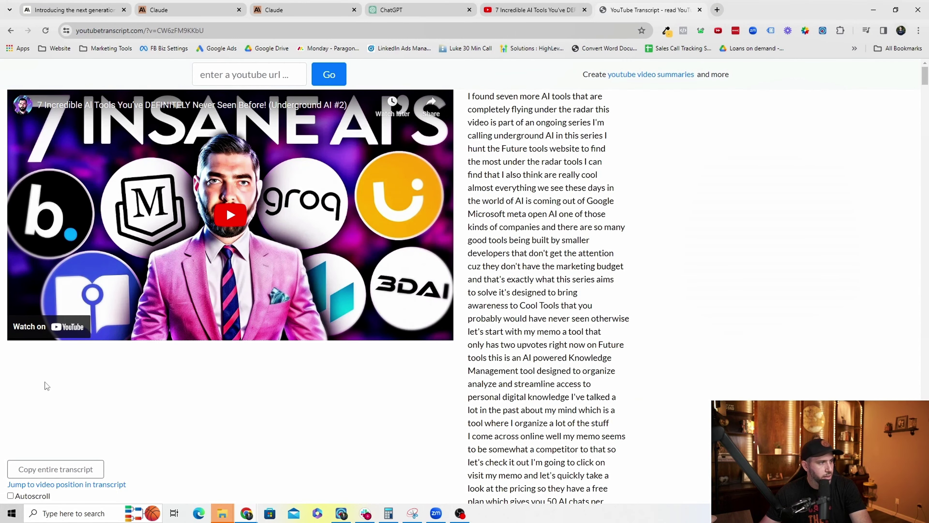
pyautogui.click(55, 469)
pyautogui.hotkey('ctrl', '2')
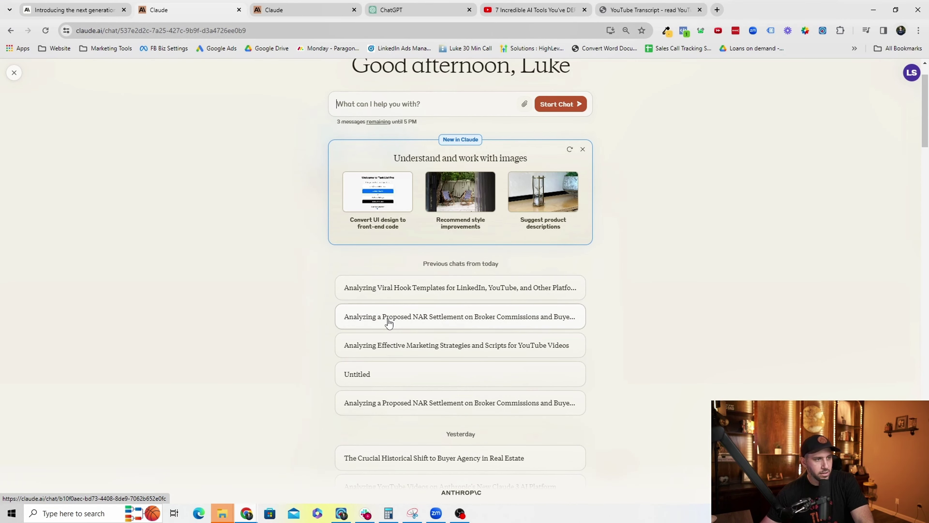
# Step: Open the 'Analyzing Effective Marketing Strategies and Scripts for YouTube Videos' chat and review its Video Structure analysis
pyautogui.click(392, 322)
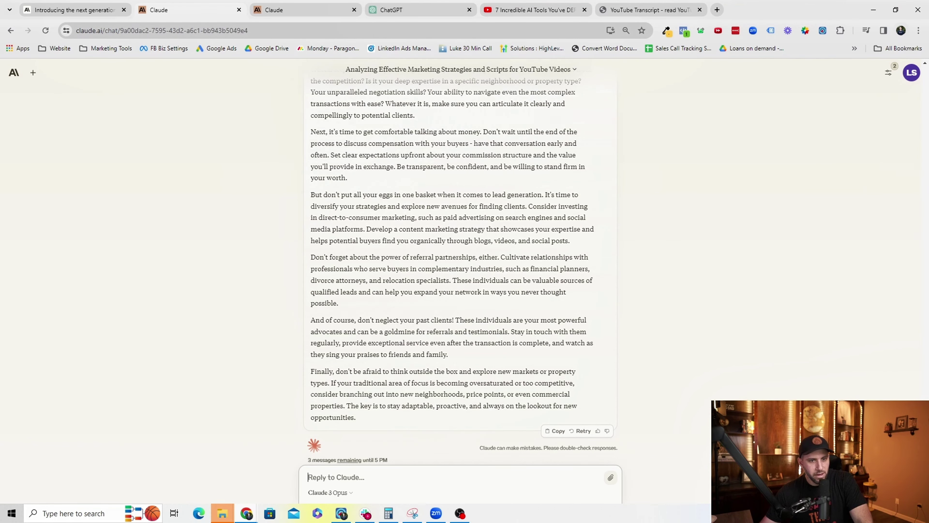
pyautogui.scroll(20, 322, 134)
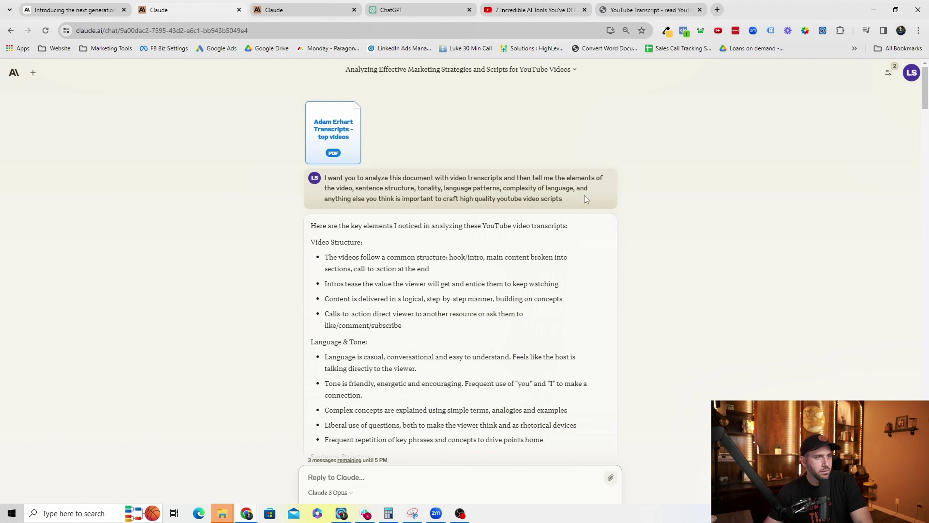
pyautogui.scroll(-1, 585, 199)
pyautogui.moveTo(312, 194); pyautogui.dragTo(454, 284)
pyautogui.scroll(-10, 428, 325)
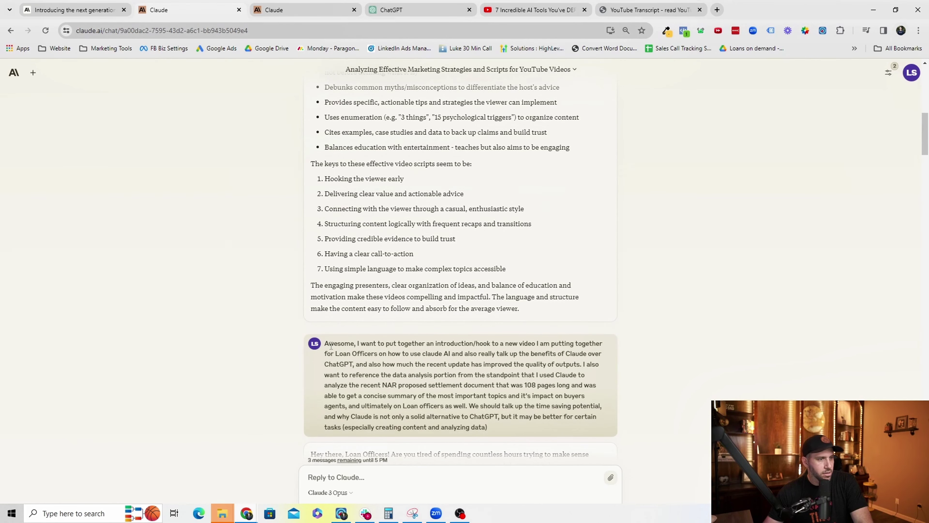
# Step: Review the intro request and the drafted Loan Officer video intro praising Claude over ChatGPT
pyautogui.moveTo(329, 342); pyautogui.dragTo(569, 364)
pyautogui.scroll(-5, 439, 329)
pyautogui.moveTo(311, 261); pyautogui.dragTo(451, 365)
pyautogui.scroll(-2, 353, 297)
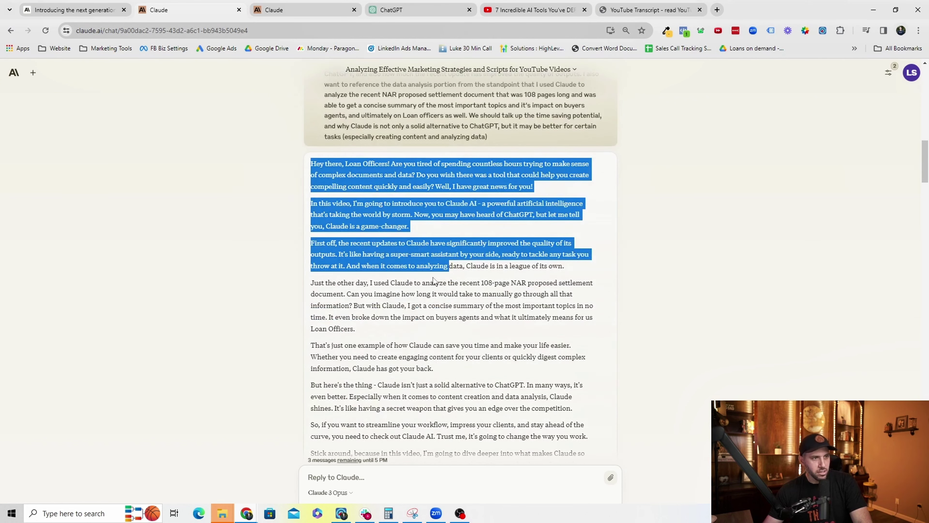
pyautogui.scroll(1, 448, 292)
pyautogui.scroll(3, 447, 292)
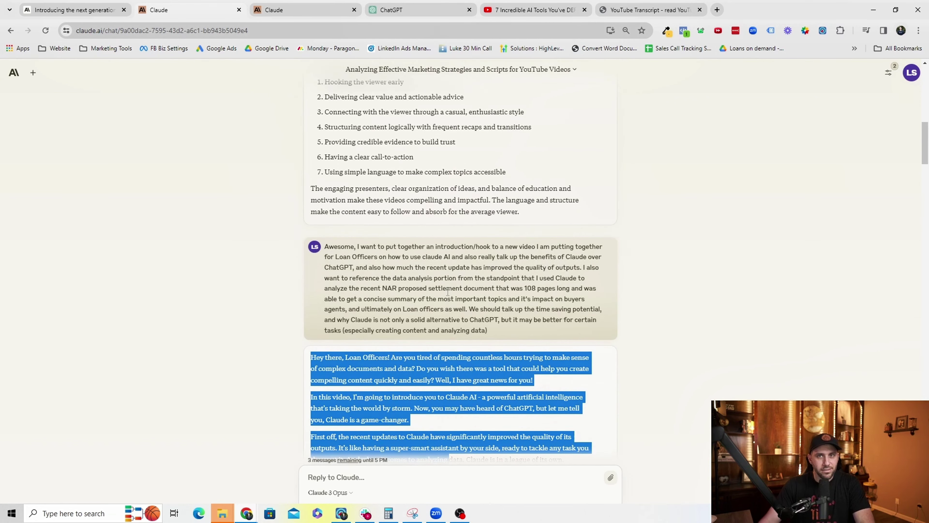
pyautogui.scroll(10, 472, 270)
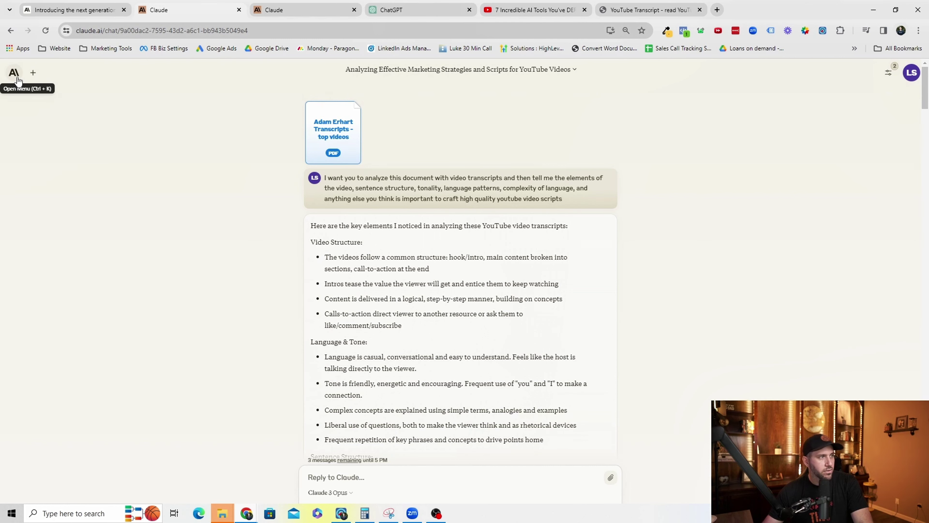
# Step: Start a new chat and attach Copywriting-Bible.pdf to the message box
pyautogui.click(14, 73)
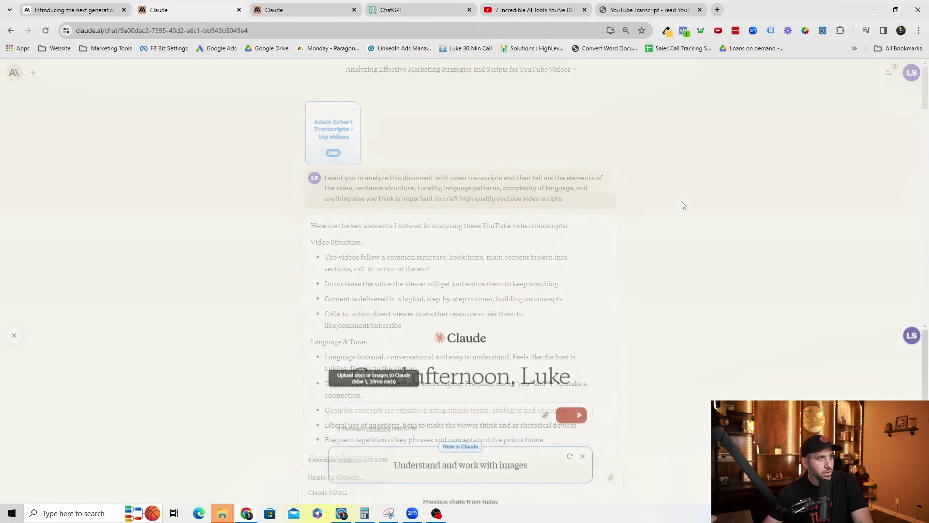
pyautogui.click(524, 153)
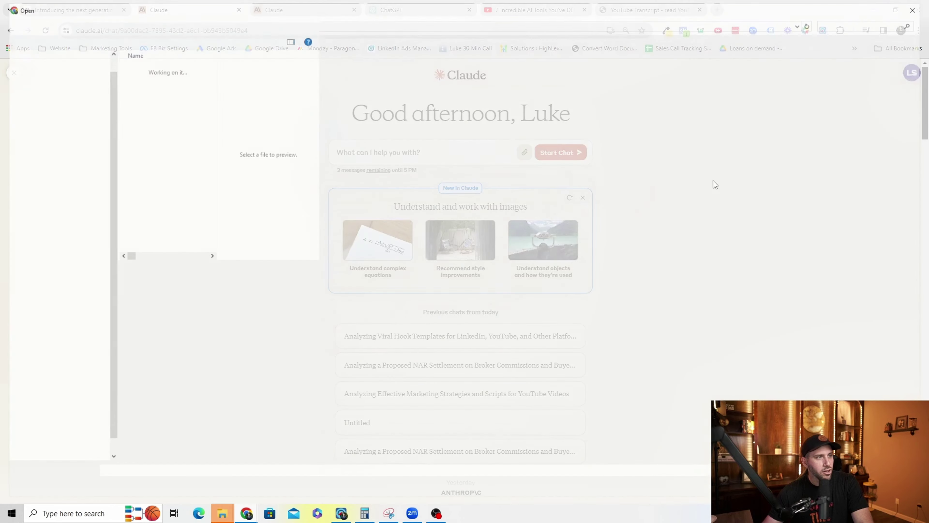
pyautogui.click(235, 472)
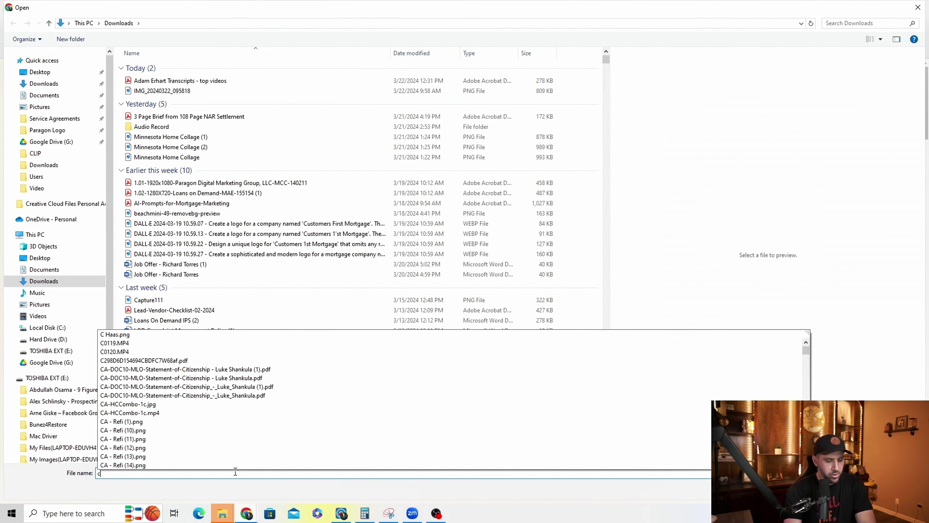
pyautogui.write('copywr')
pyautogui.click(219, 464)
pyautogui.press('Return')
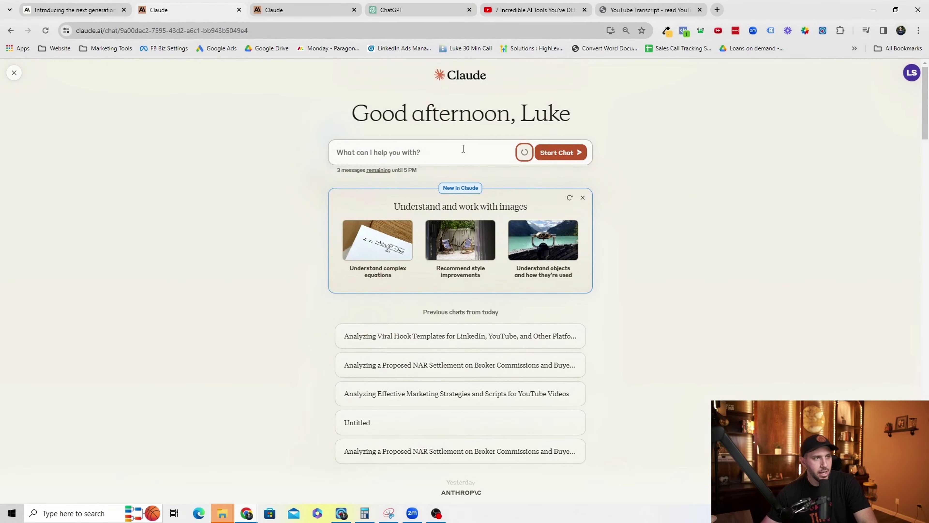
# Step: Preview the extracted text of Copywriting-Bible.pdf, then close the preview
pyautogui.click(460, 156)
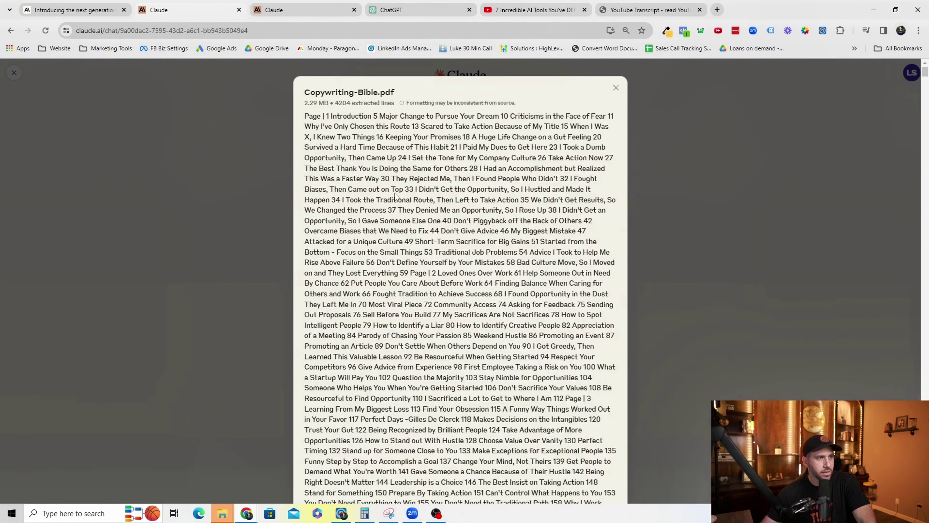
pyautogui.scroll(-20, 391, 204)
pyautogui.scroll(-10, 391, 204)
pyautogui.click(743, 220)
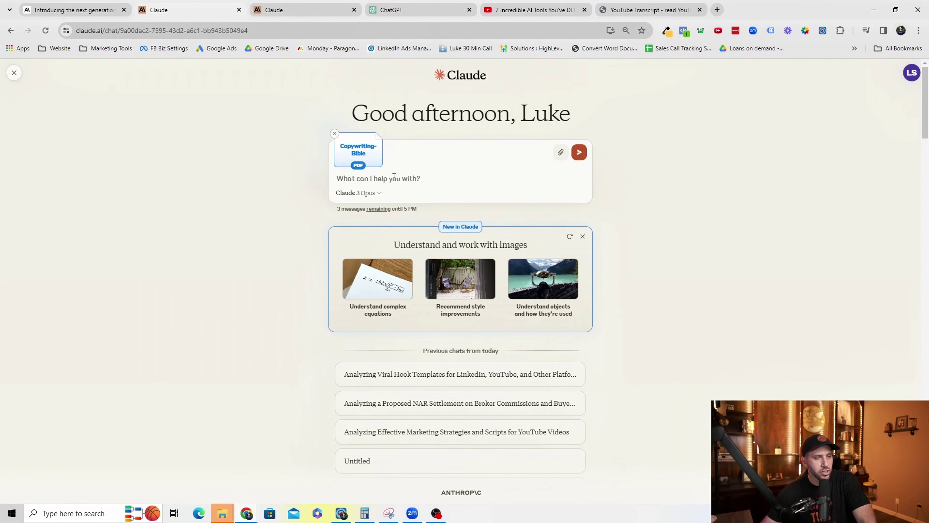